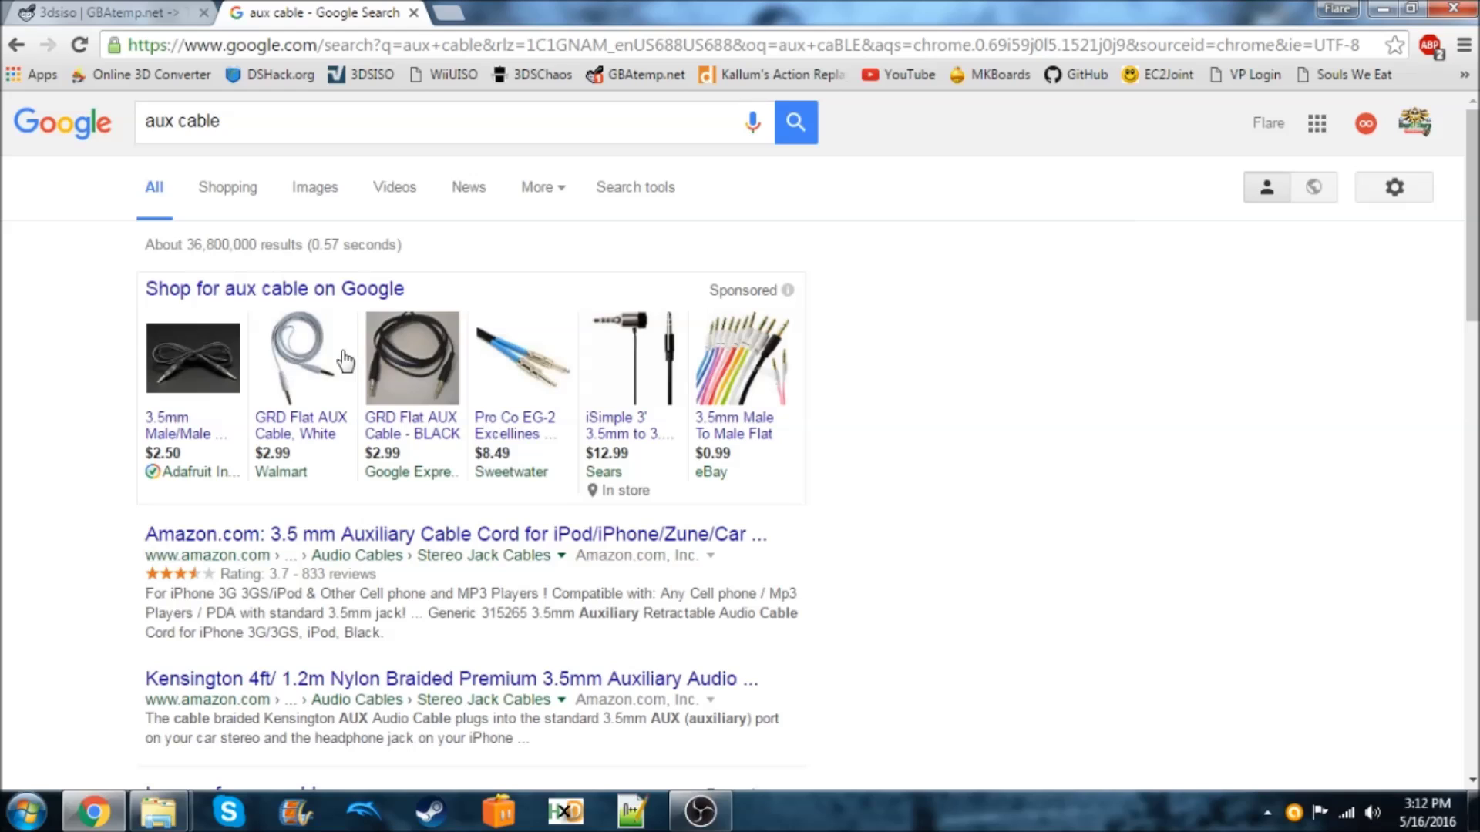
Leave the aux cable search, close the Favorites window, and bring the Audacity folder window forward
left_click(330, 123)
key("End")
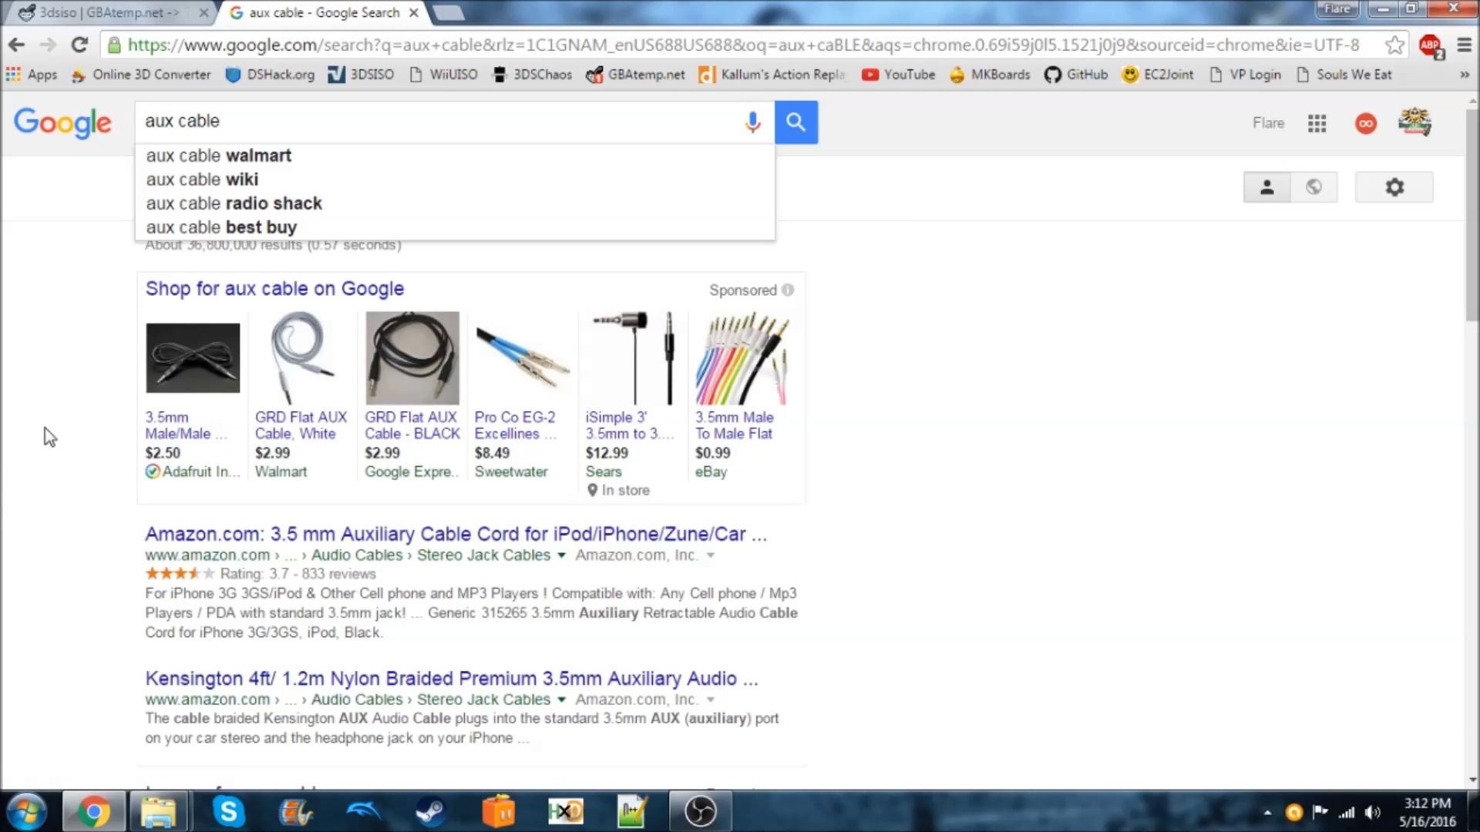
mouse_move(220, 433)
mouse_move(158, 812)
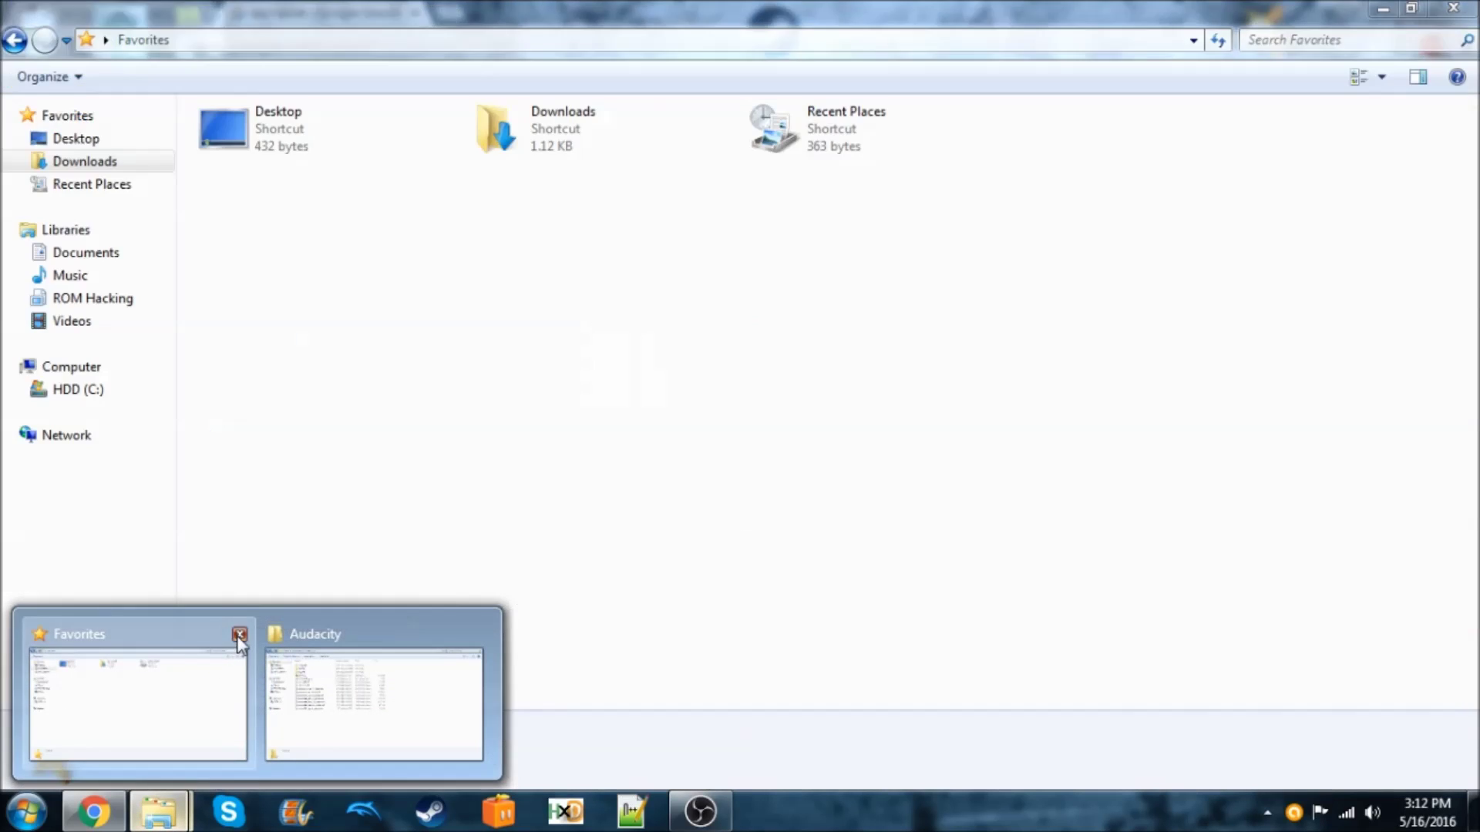
left_click(239, 634)
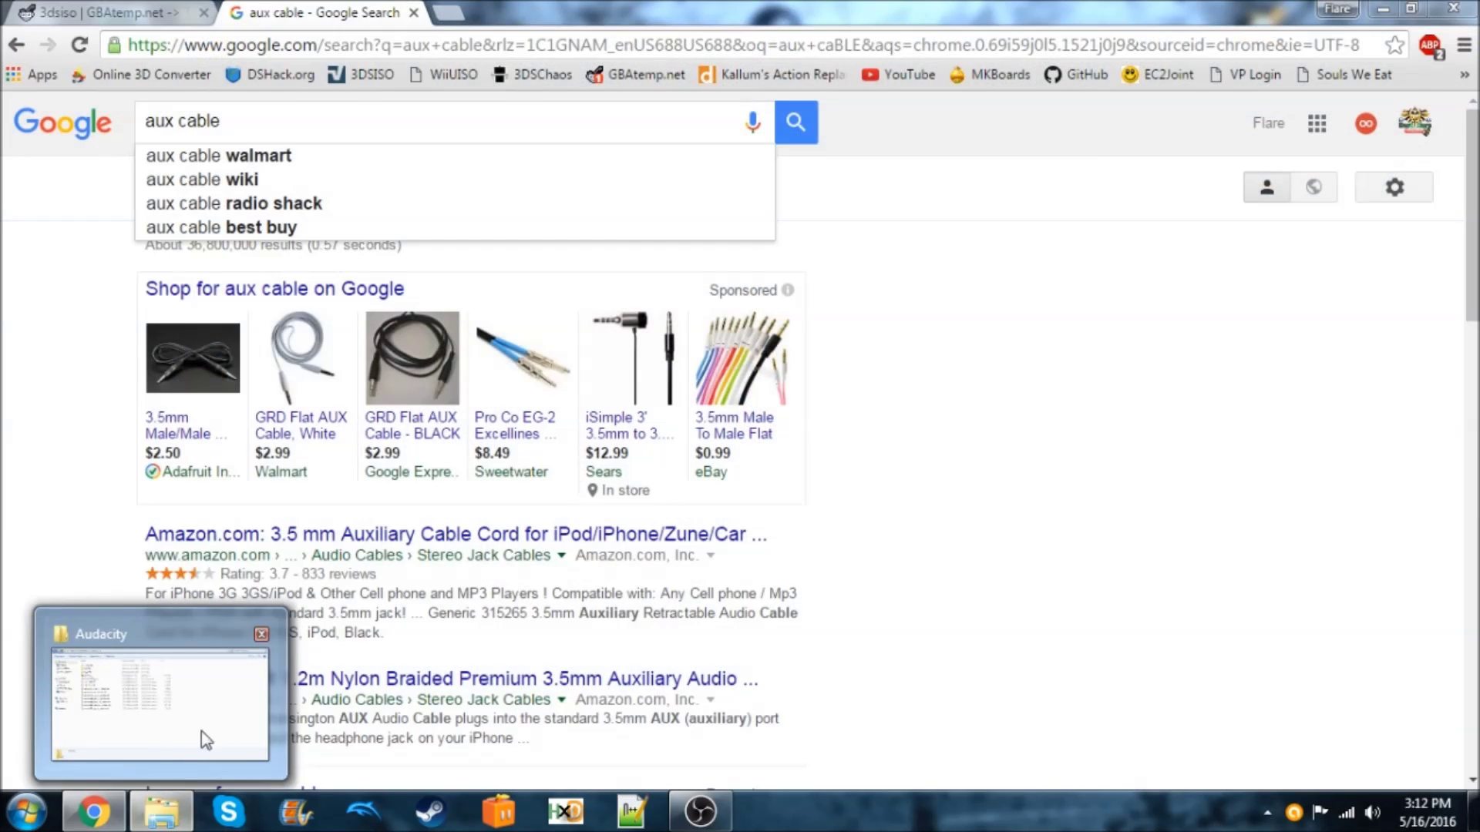
left_click(197, 736)
Start Audacity.exe from the Downloads\Audacity folder to get an empty project
left_click_drag(347, 694, 427, 471)
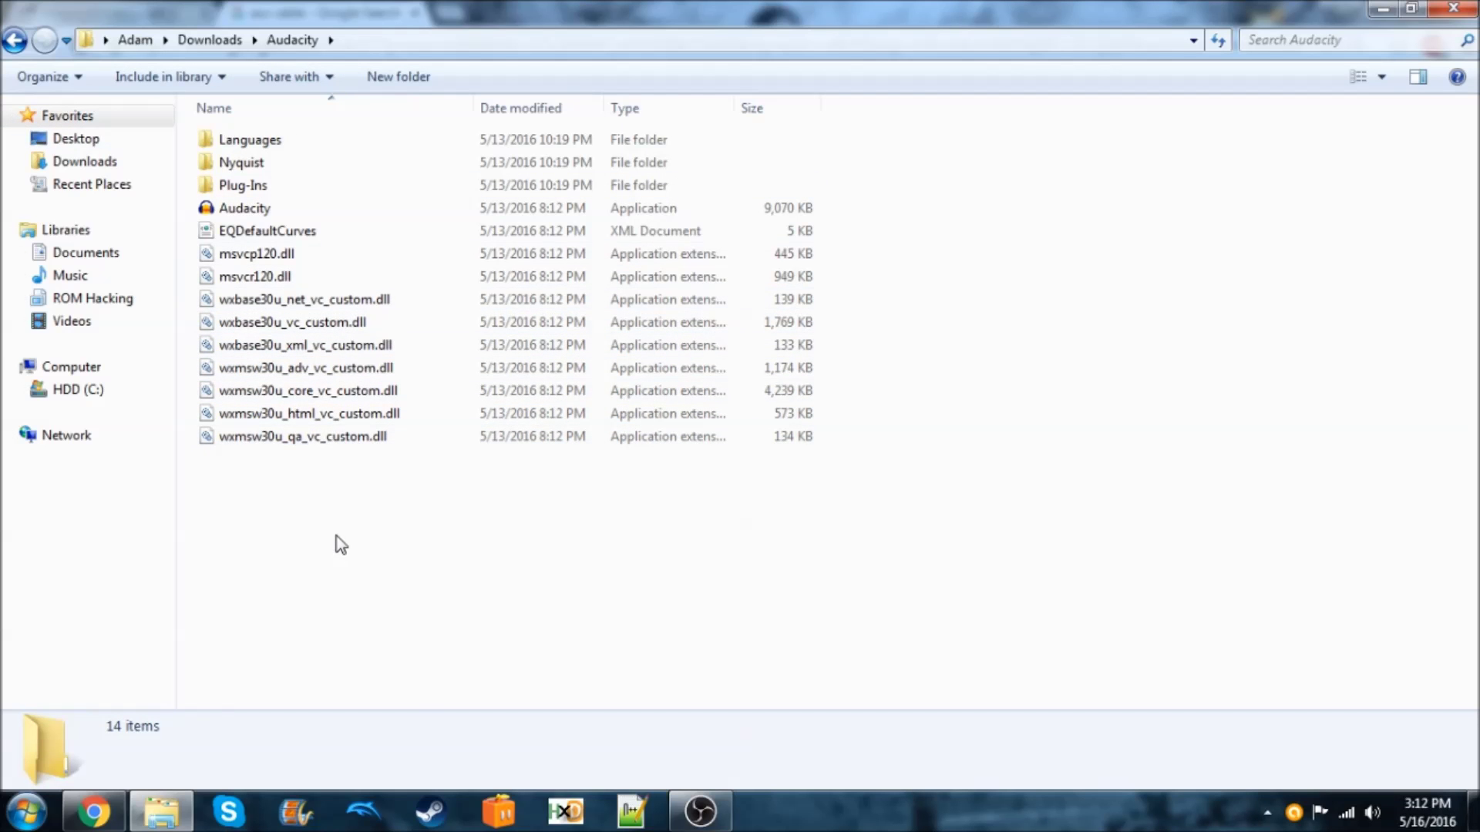
double_click(272, 206)
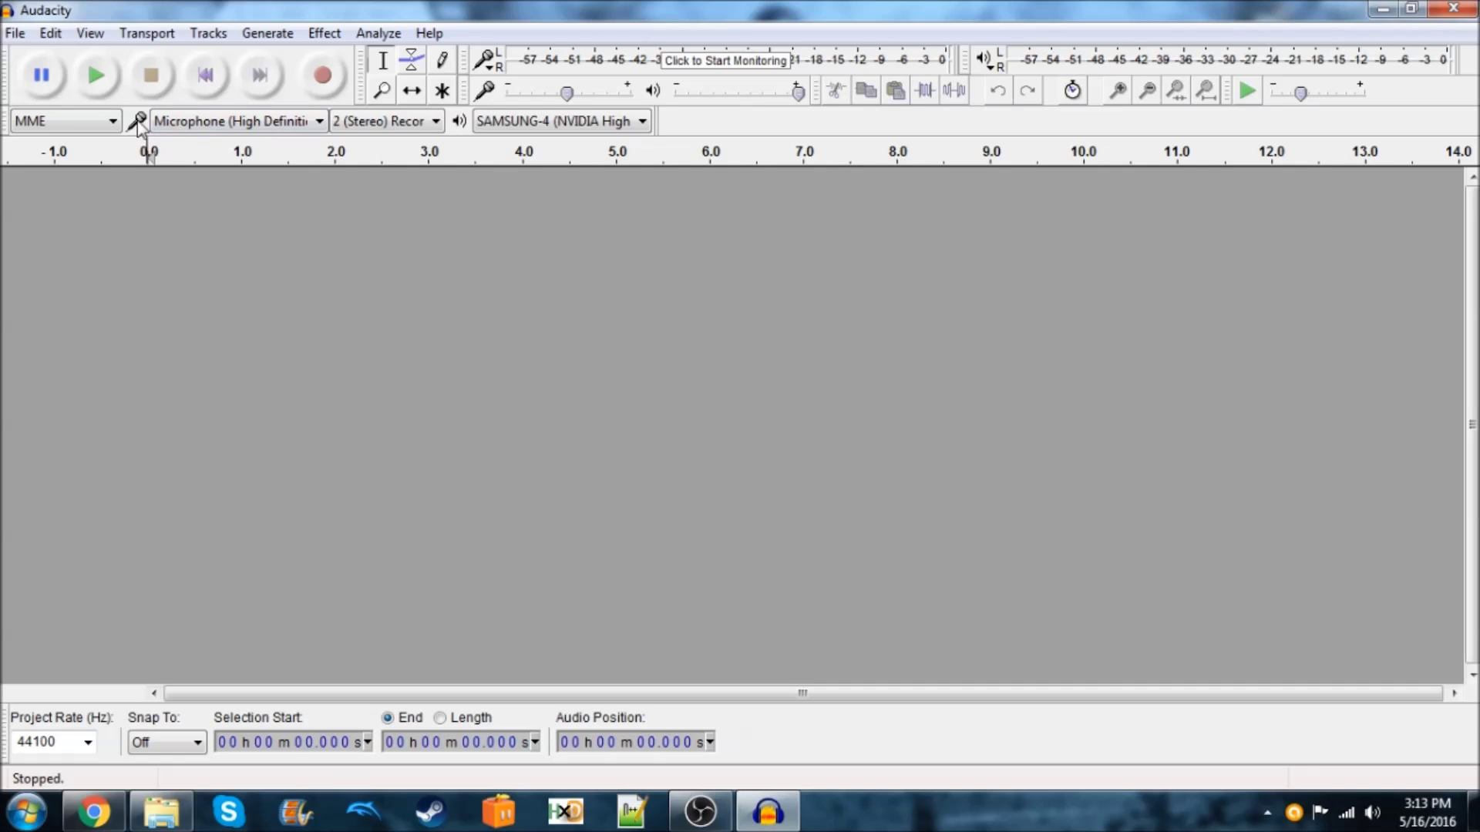
left_click(207, 122)
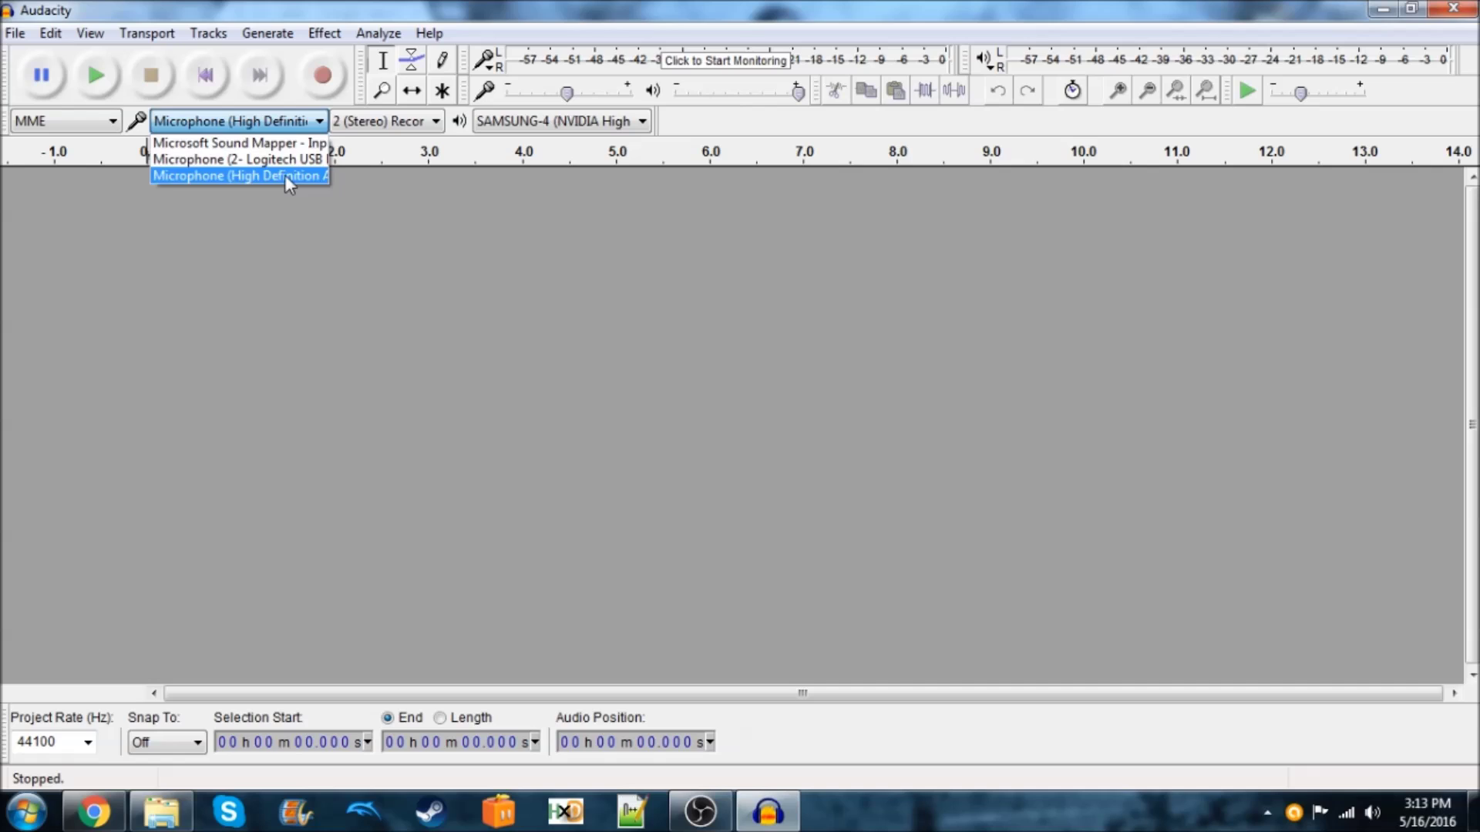
left_click(284, 174)
left_click(279, 131)
left_click(270, 171)
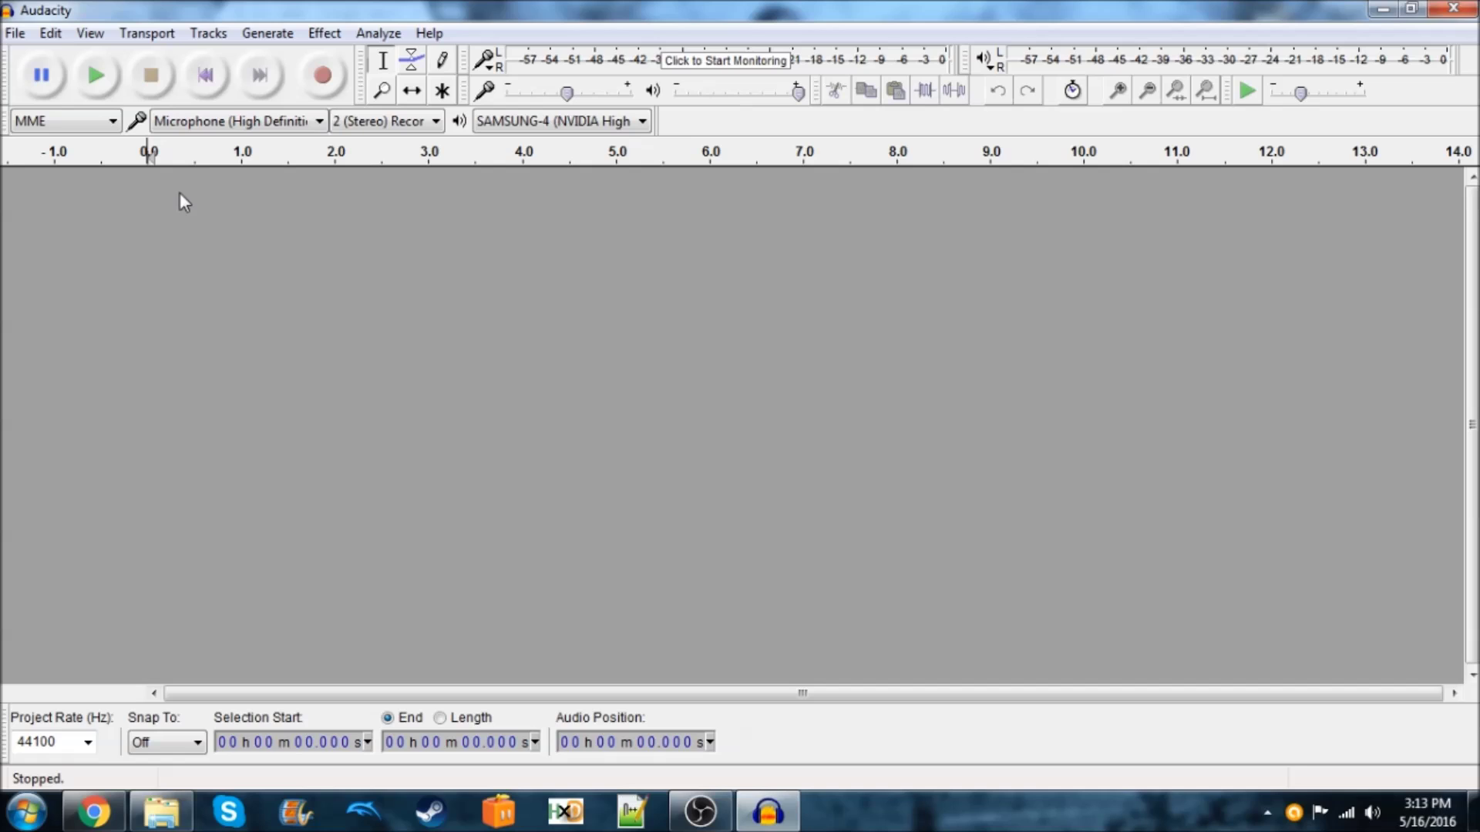
left_click(238, 124)
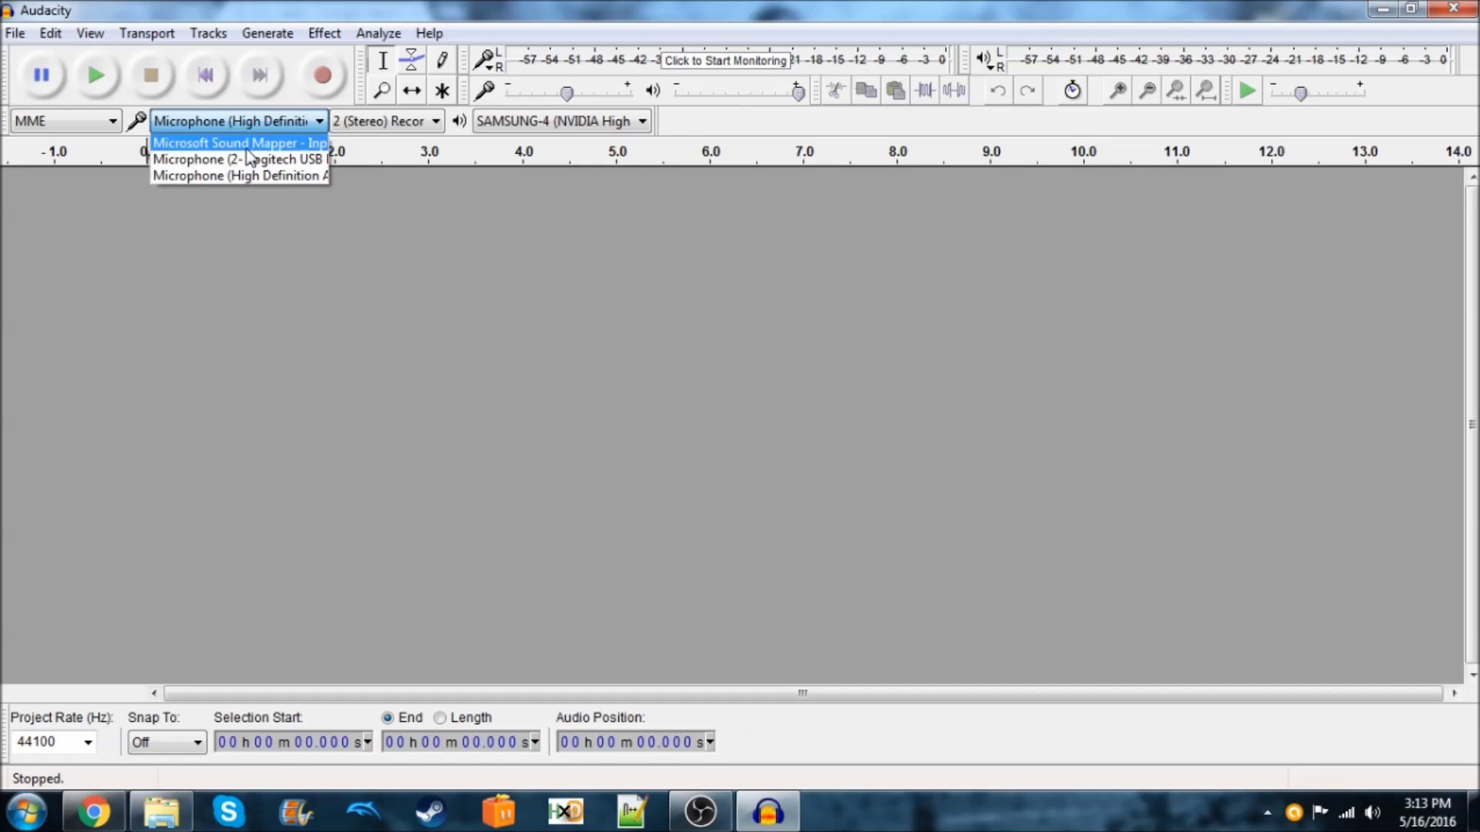
left_click(305, 174)
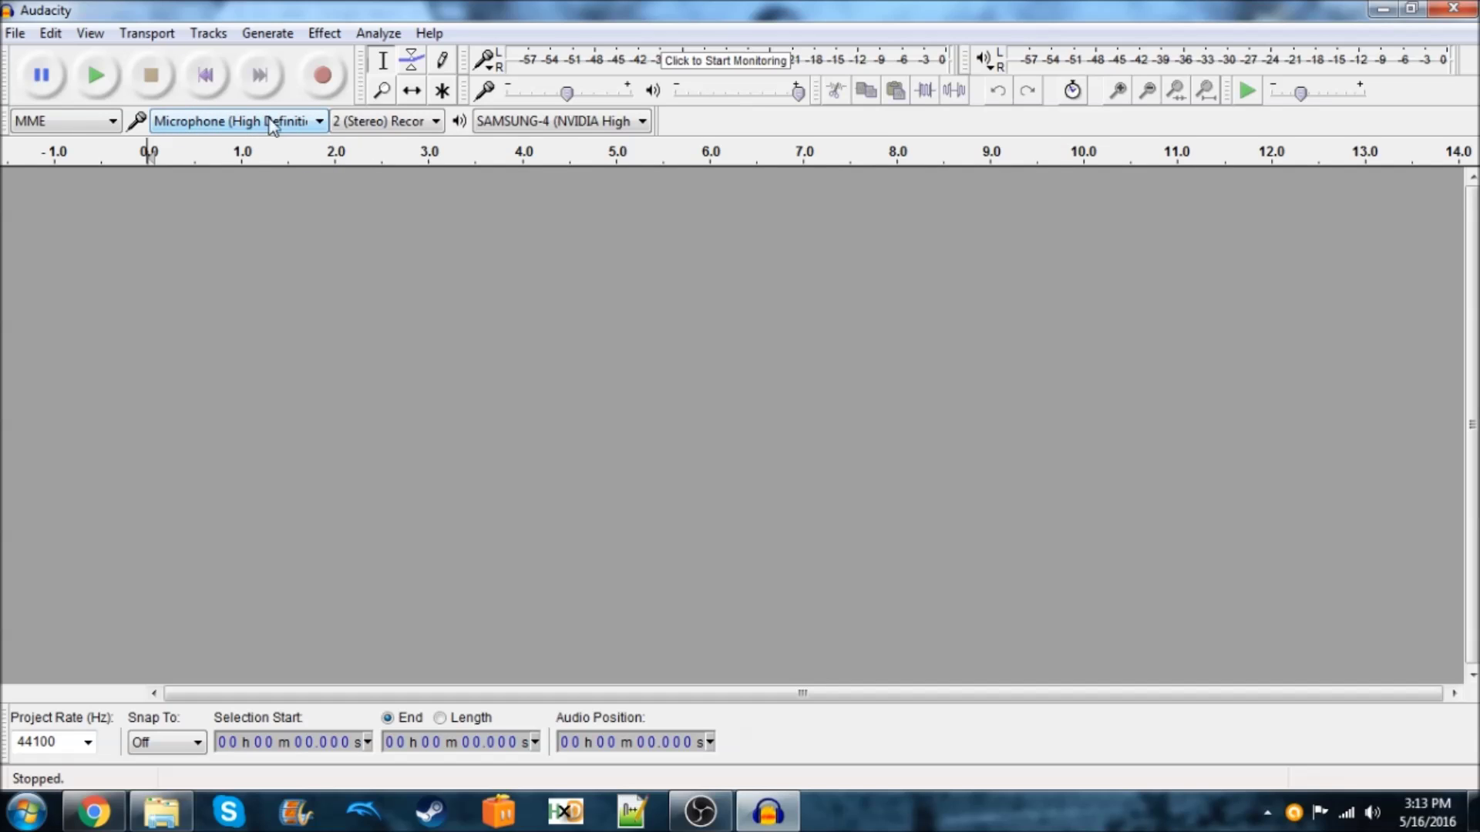
left_click(364, 125)
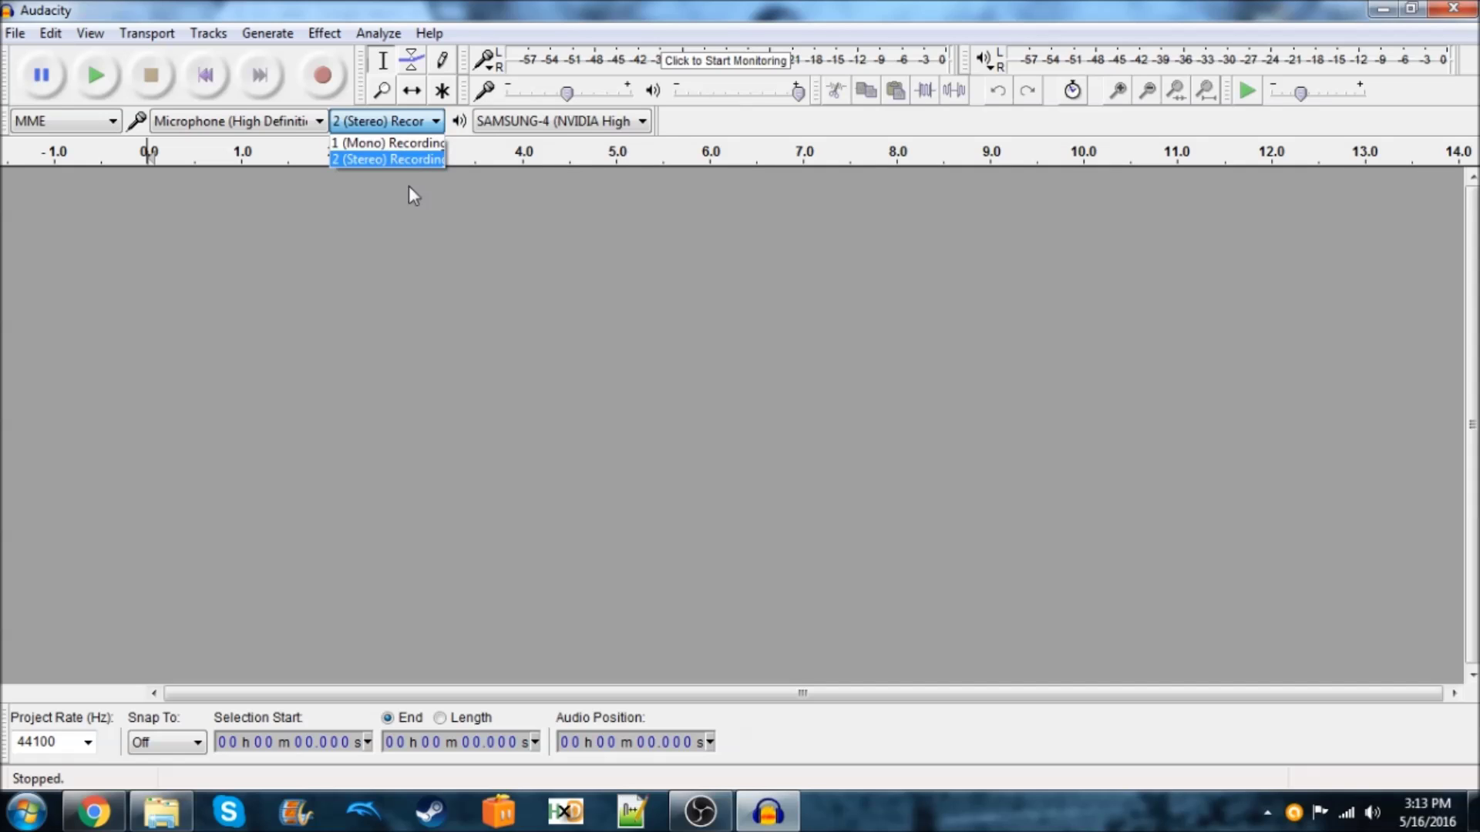
left_click(419, 160)
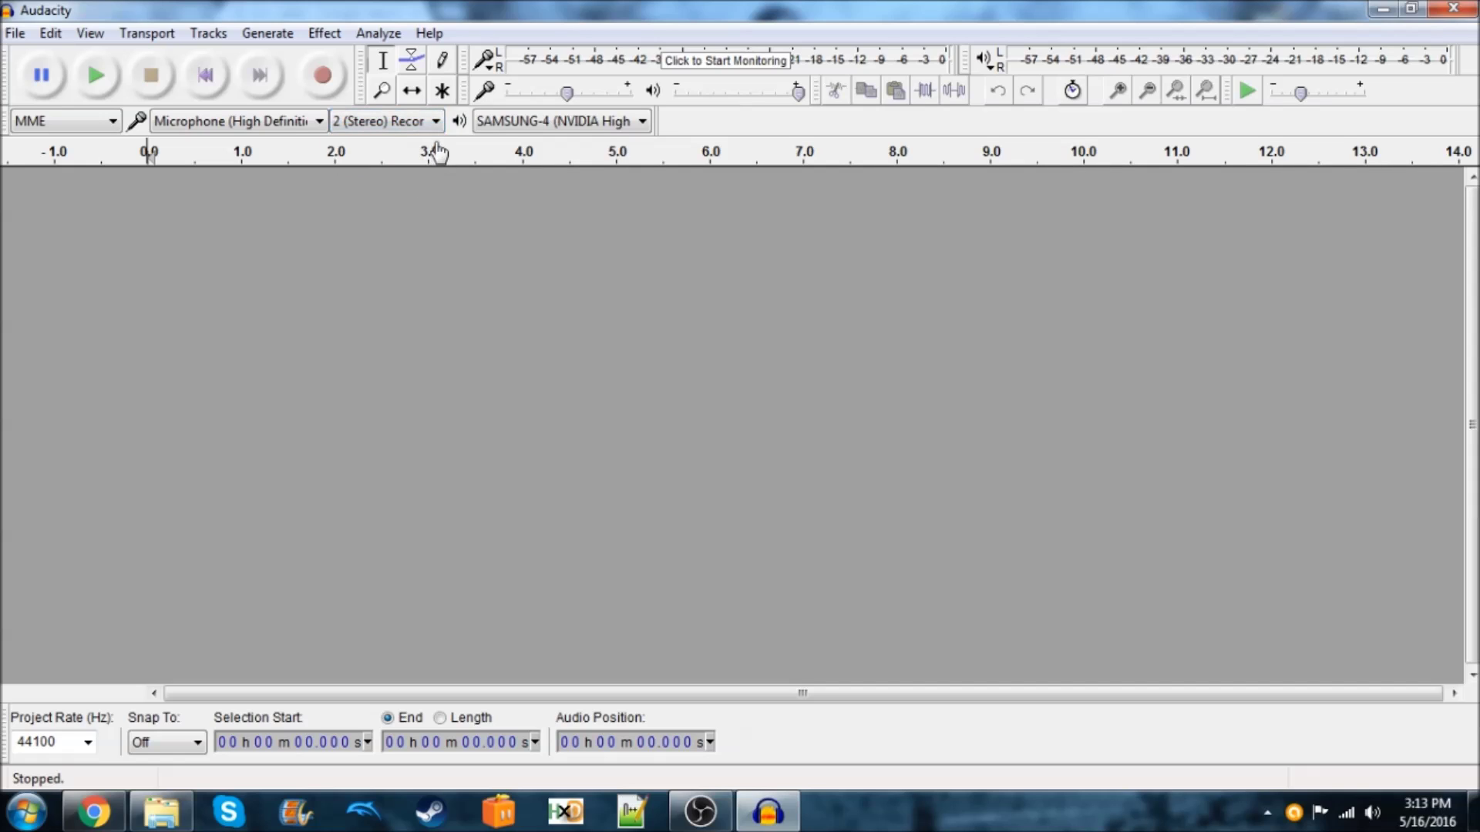
left_click(503, 123)
left_click(503, 123)
Record the incoming 3DS audio into a new stereo track for about 29 seconds
left_click(324, 75)
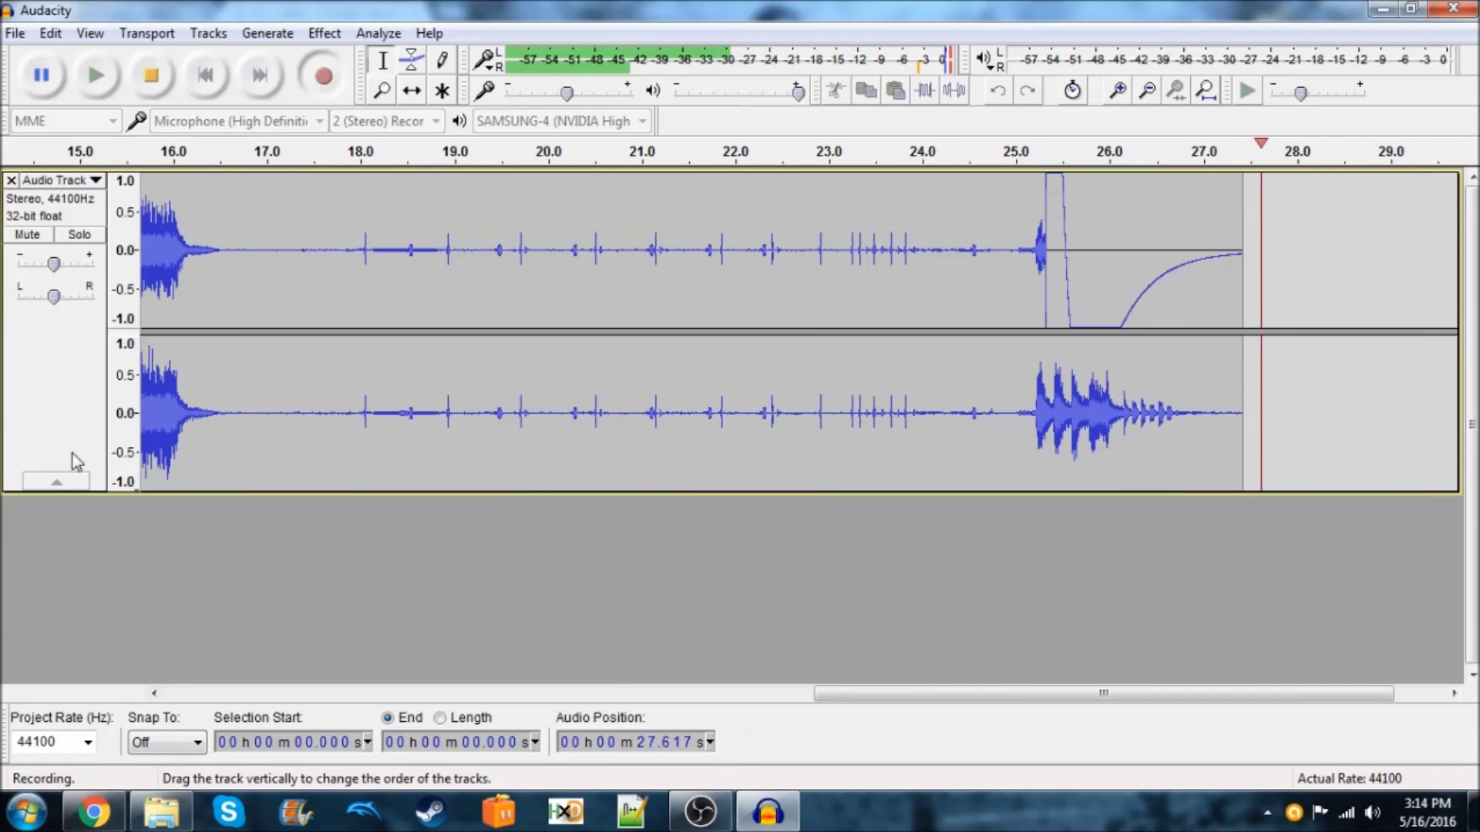
Stop the recording and delete the selected audio at the track's end
left_click(159, 68)
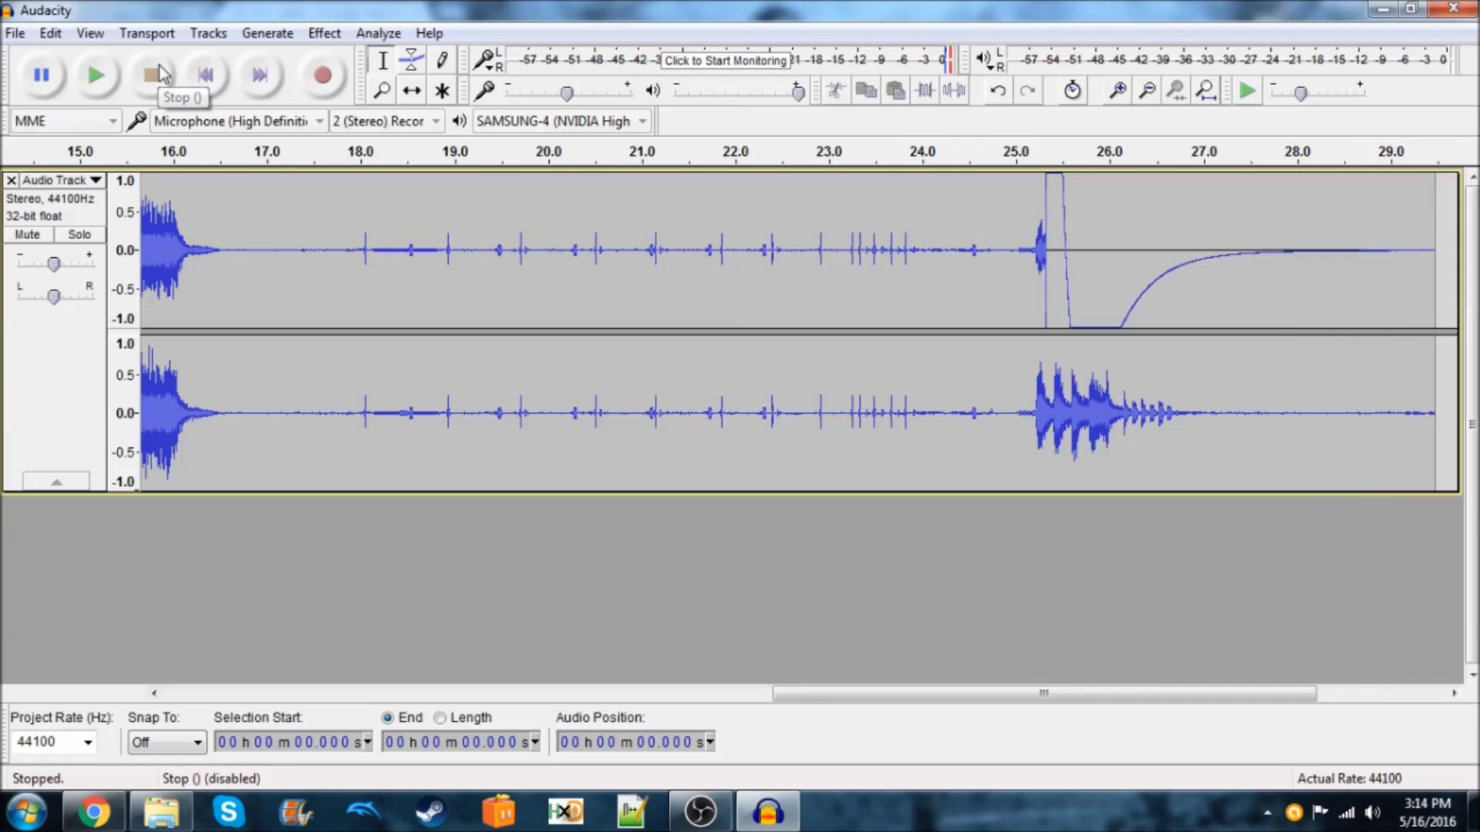
left_click_drag(874, 698, 967, 698)
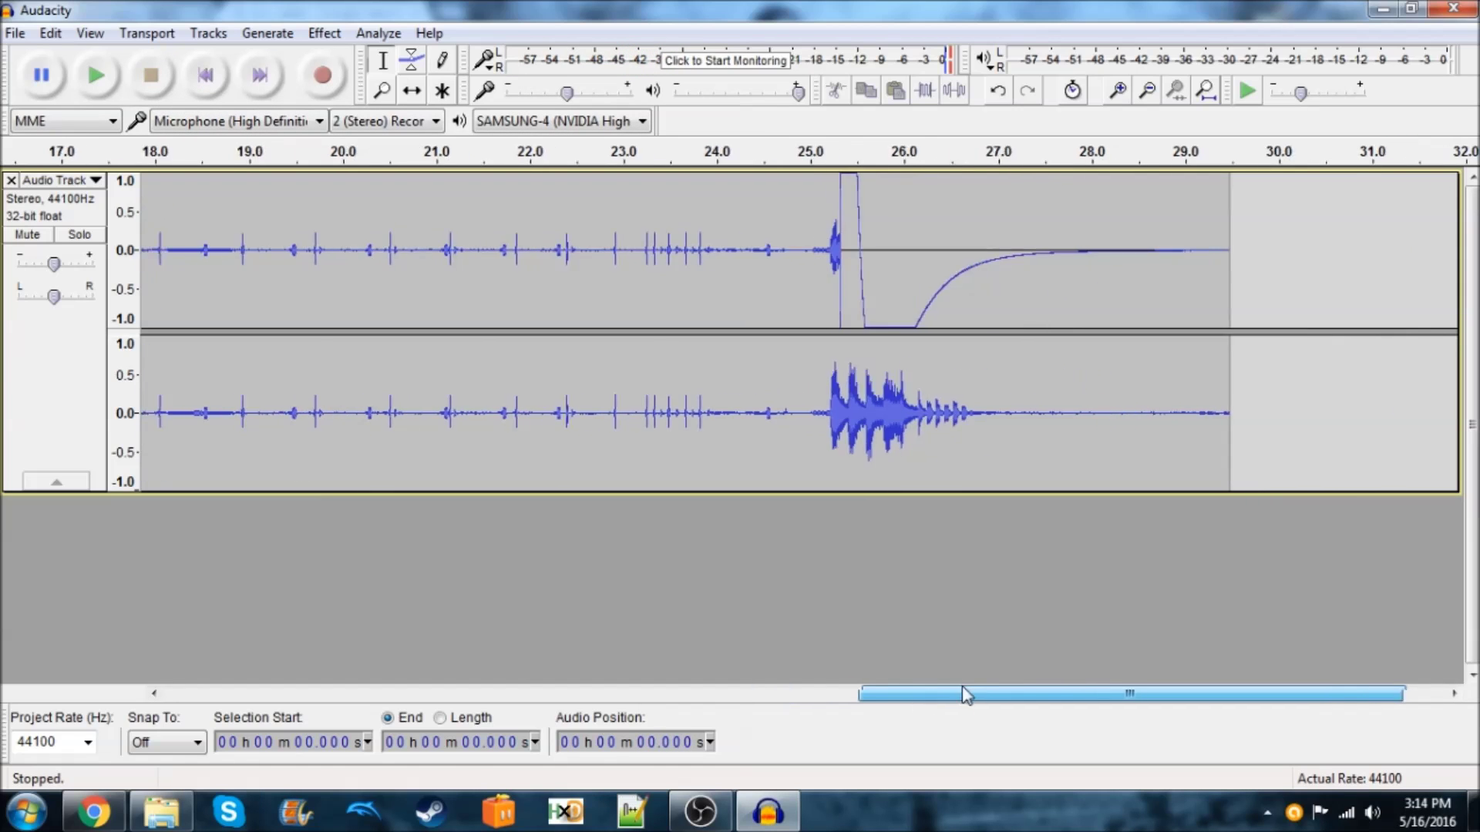
left_click_drag(1243, 276, 1081, 270)
key("Delete")
key("Delete")
key("Delete")
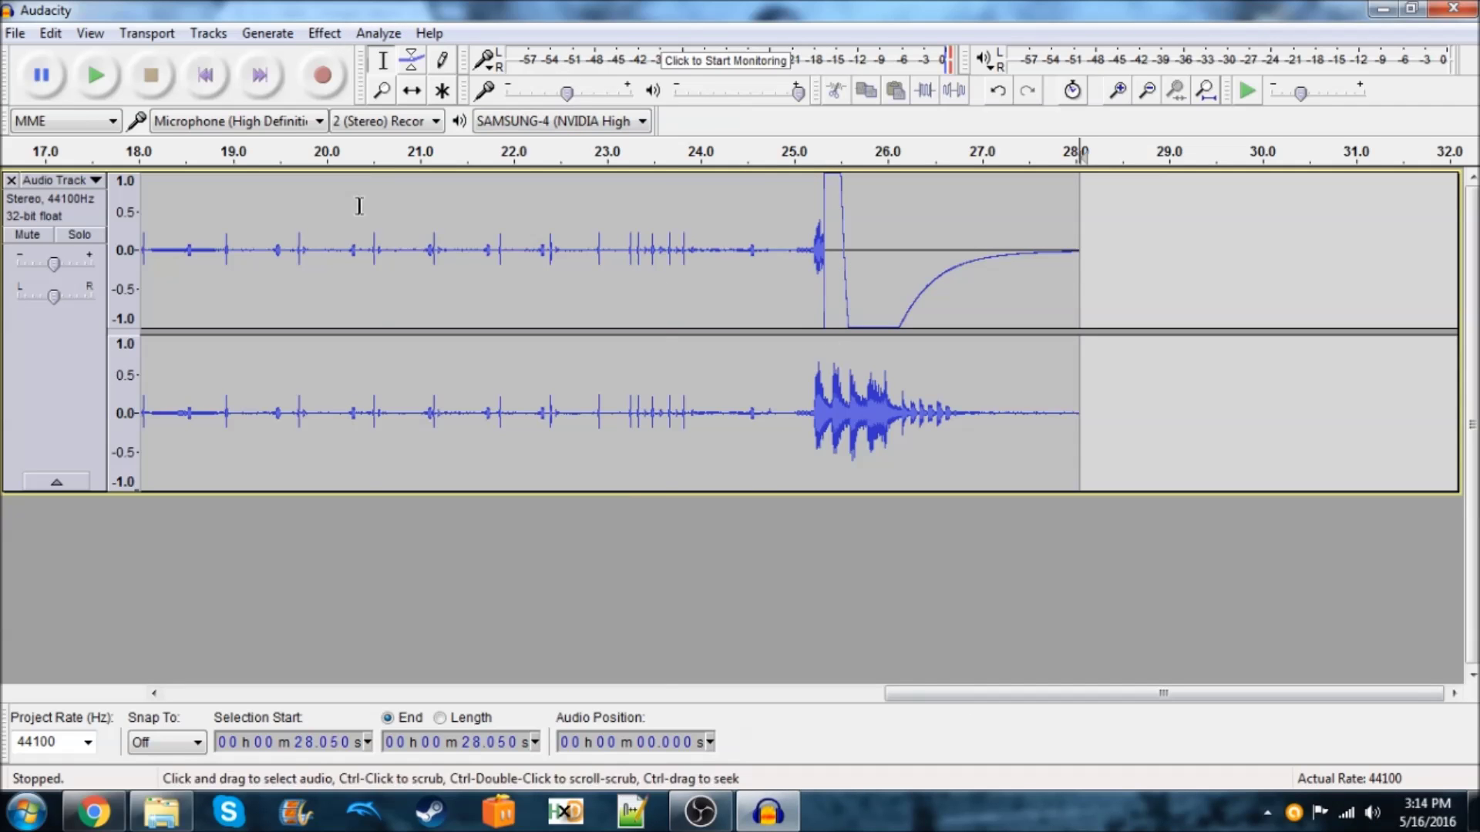
Open the Amplify effect, cancel it unchanged, and scroll back to the track start
left_click(324, 33)
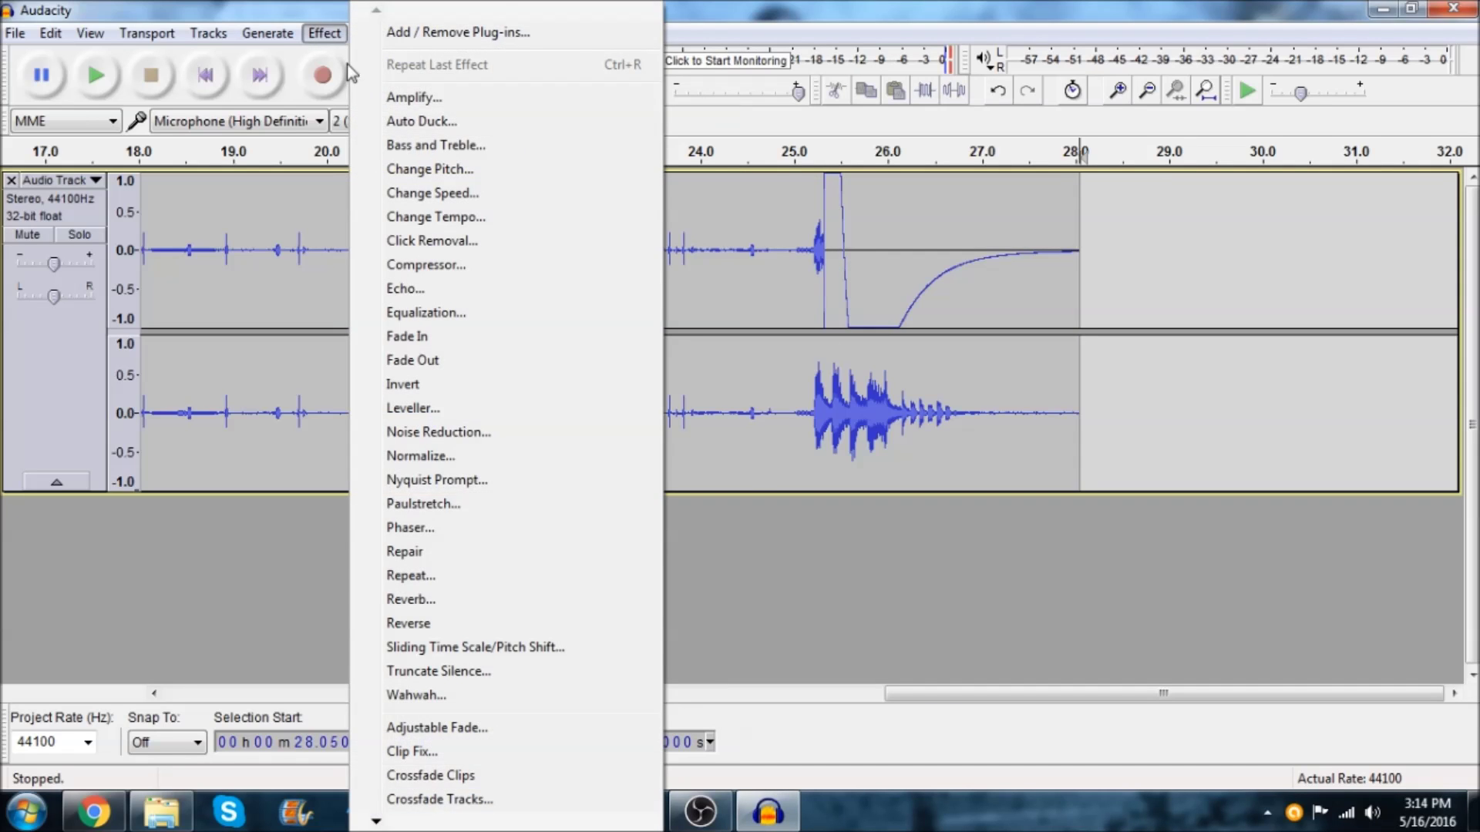
left_click(362, 96)
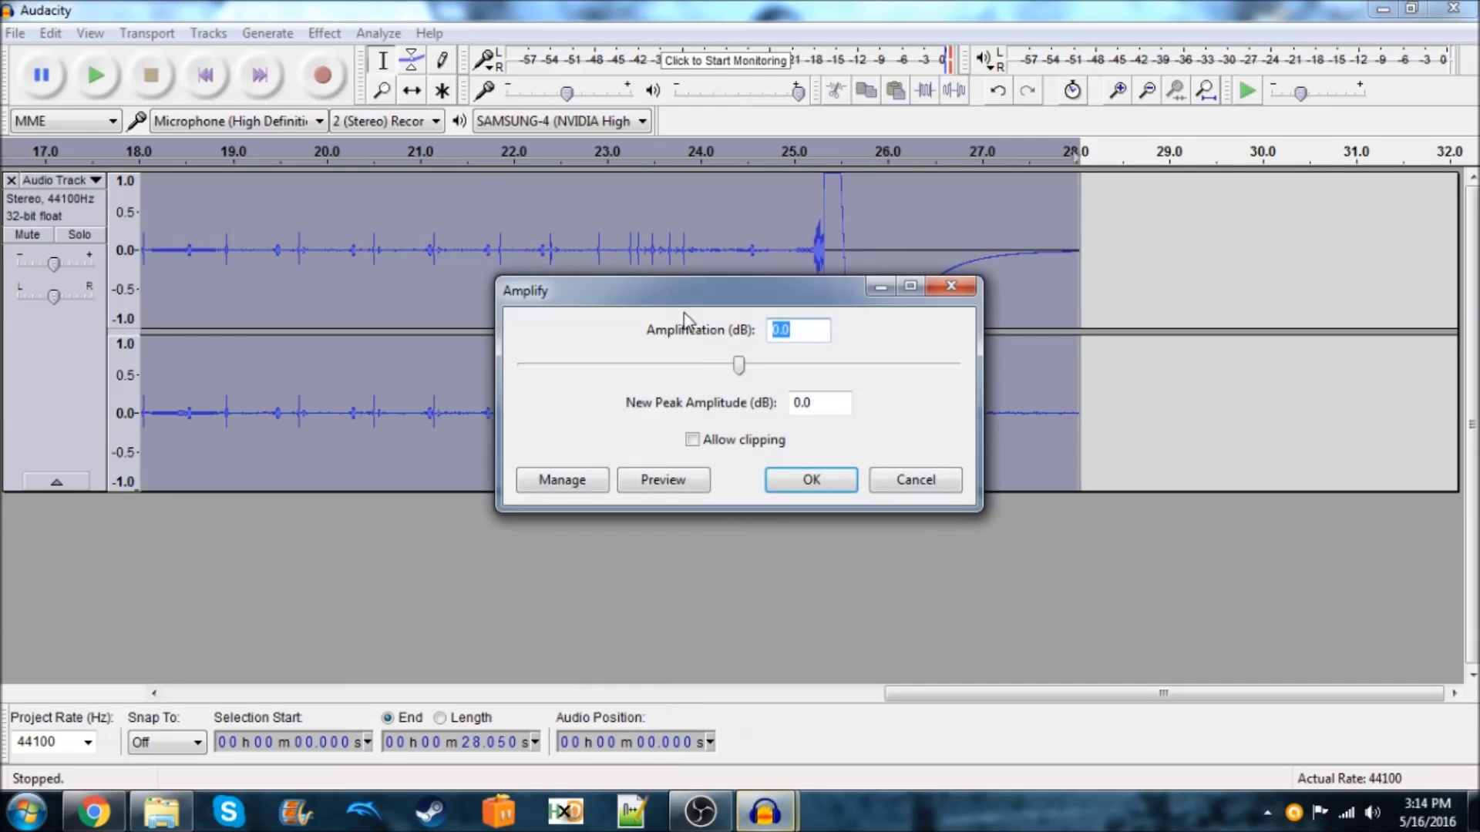
left_click(898, 485)
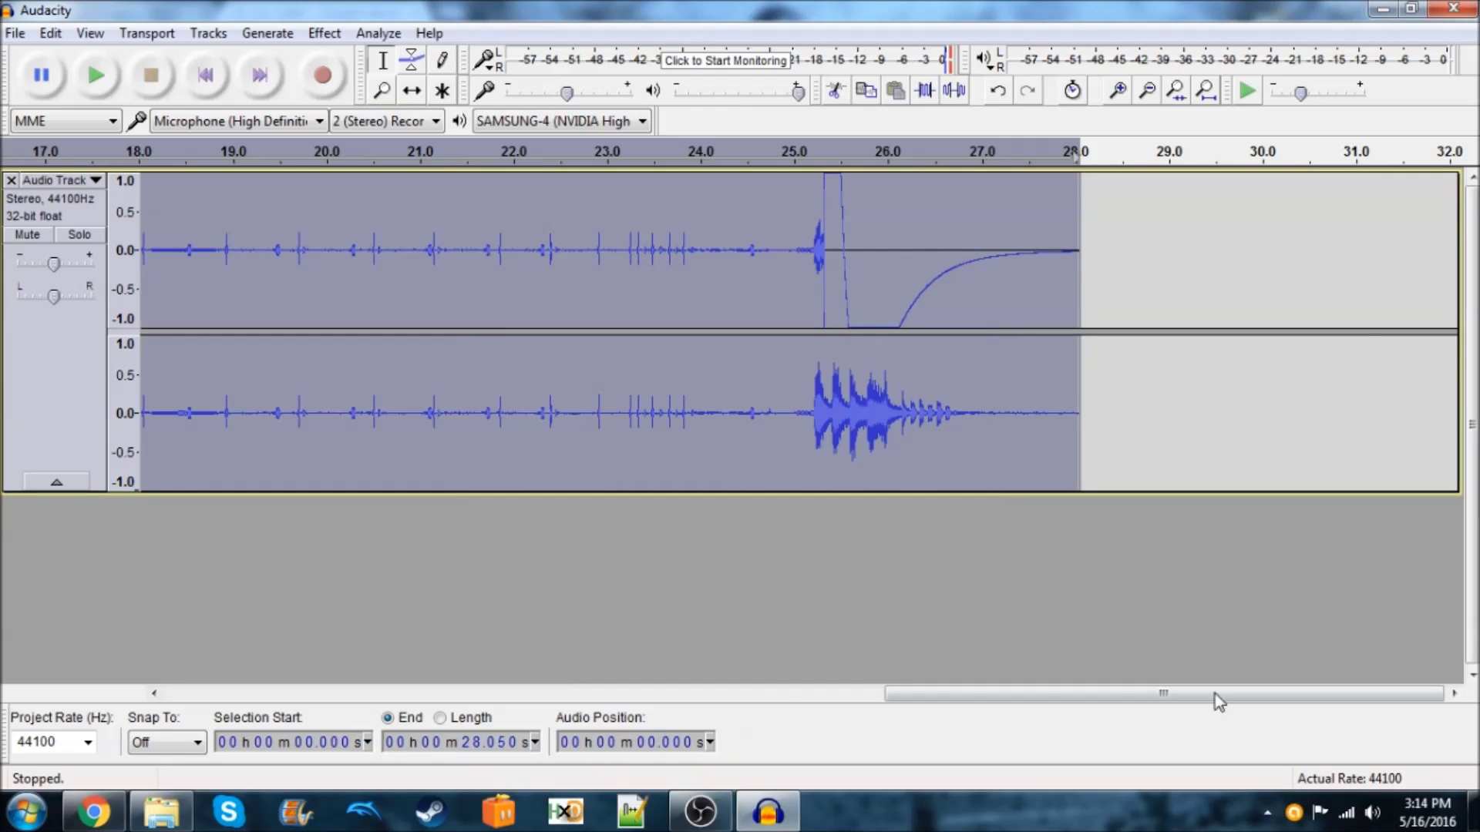
left_click_drag(1215, 693, 428, 694)
Export the audio to Documents as '3DS Audio', WAV signed 16-bit PCM, without metadata tags
left_click(16, 33)
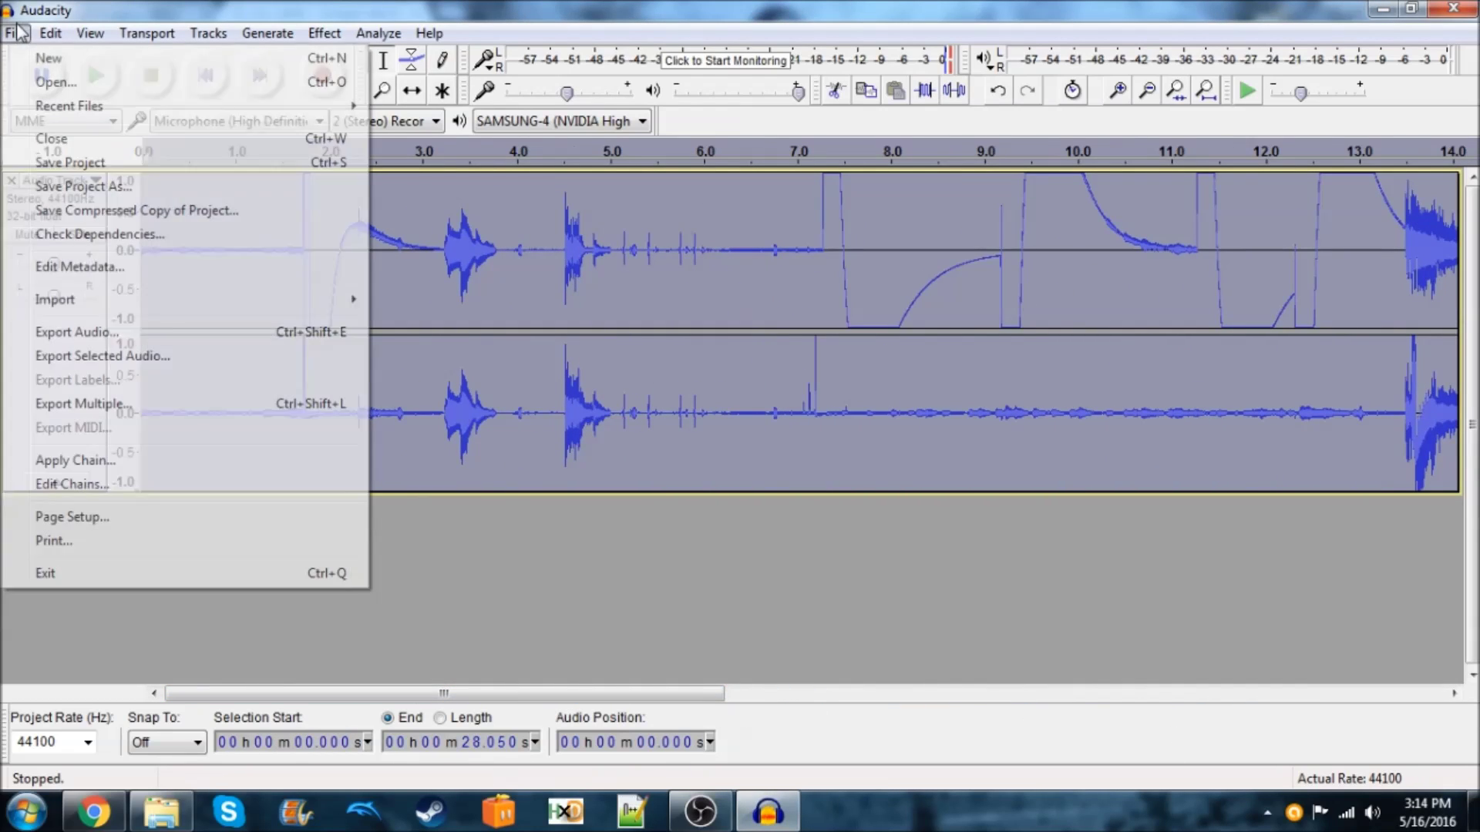
left_click(119, 332)
left_click(60, 281)
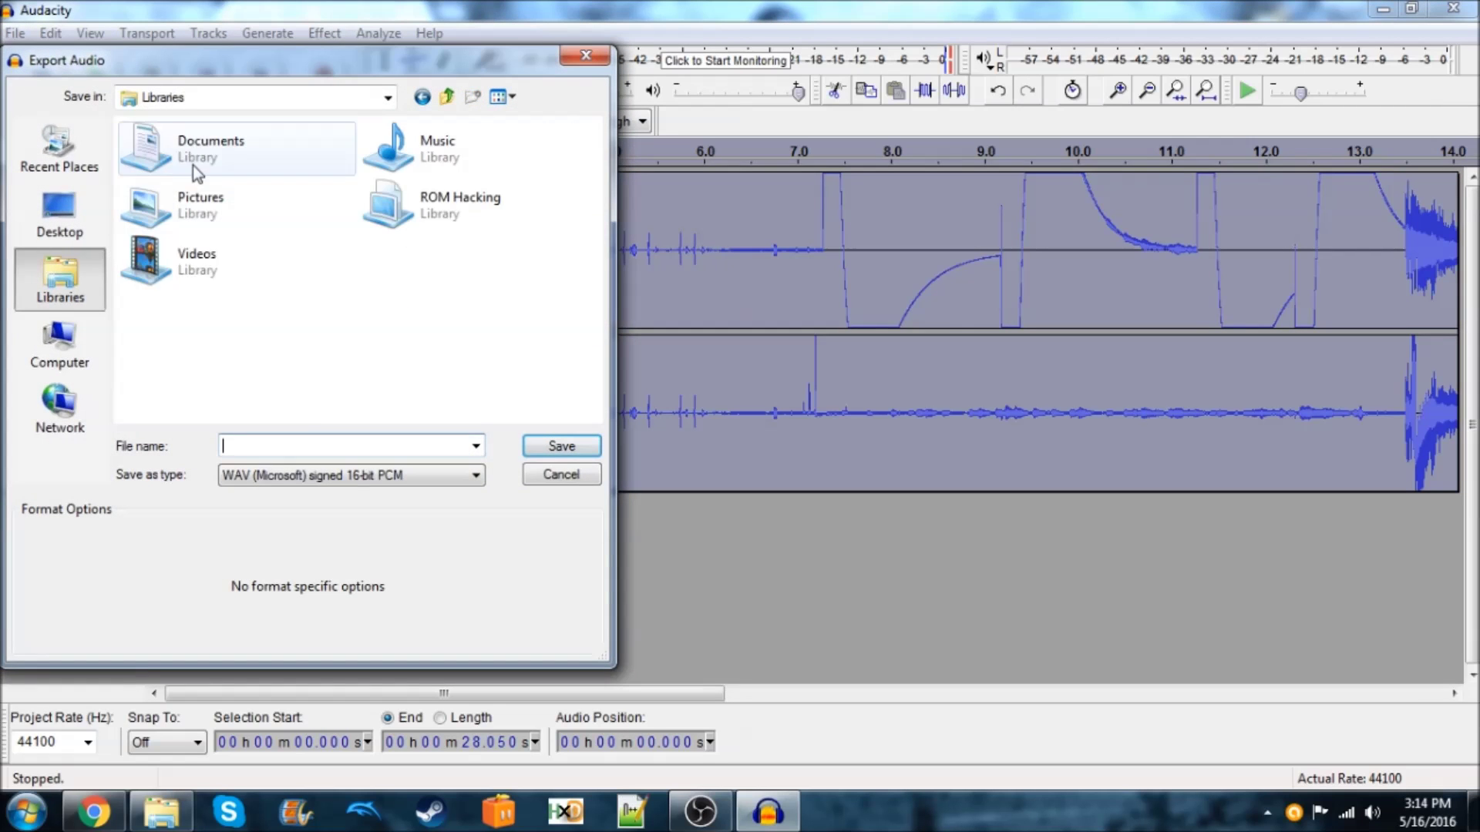
double_click(198, 159)
left_click(307, 478)
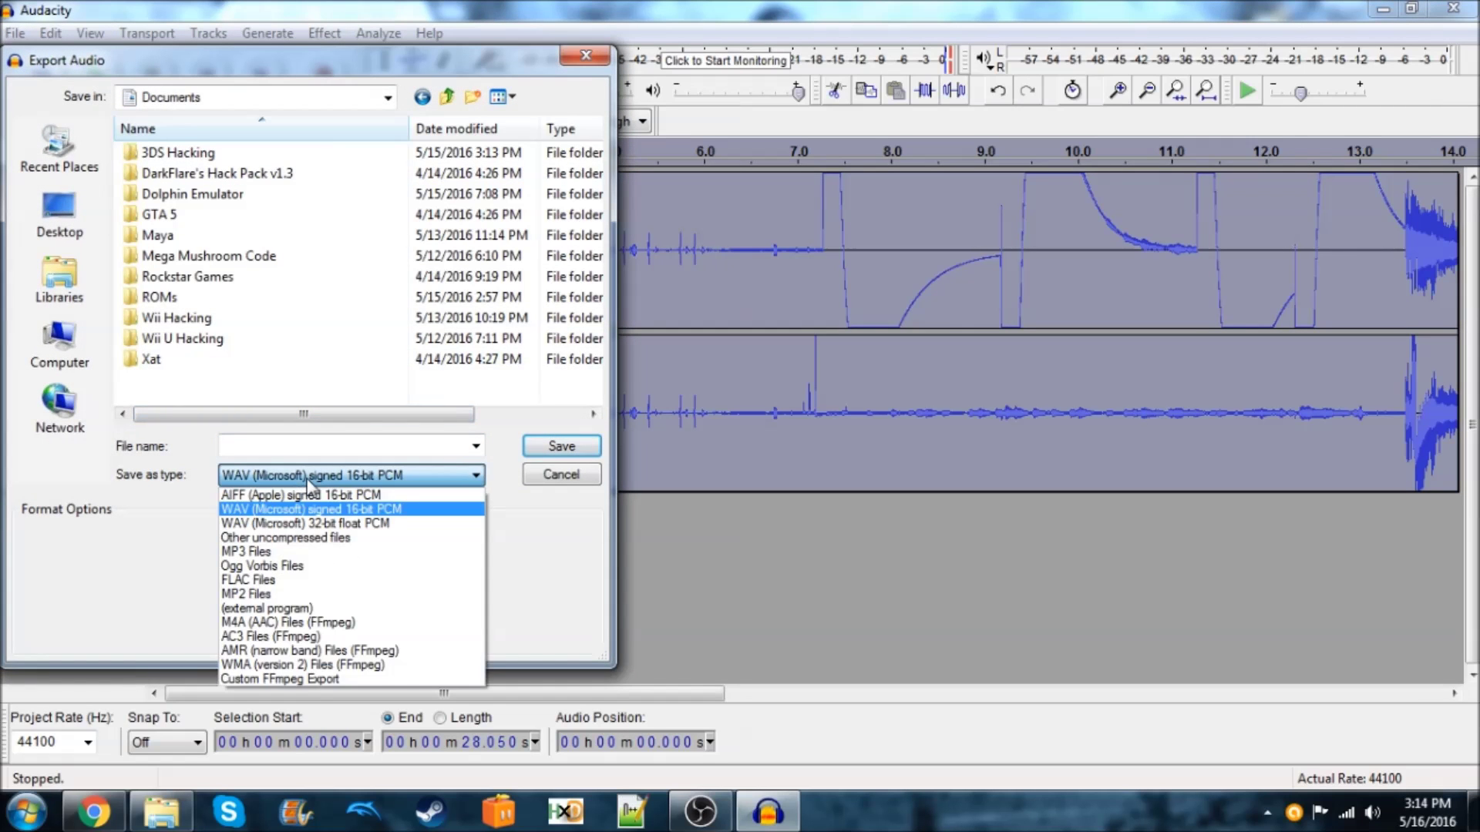
left_click(275, 511)
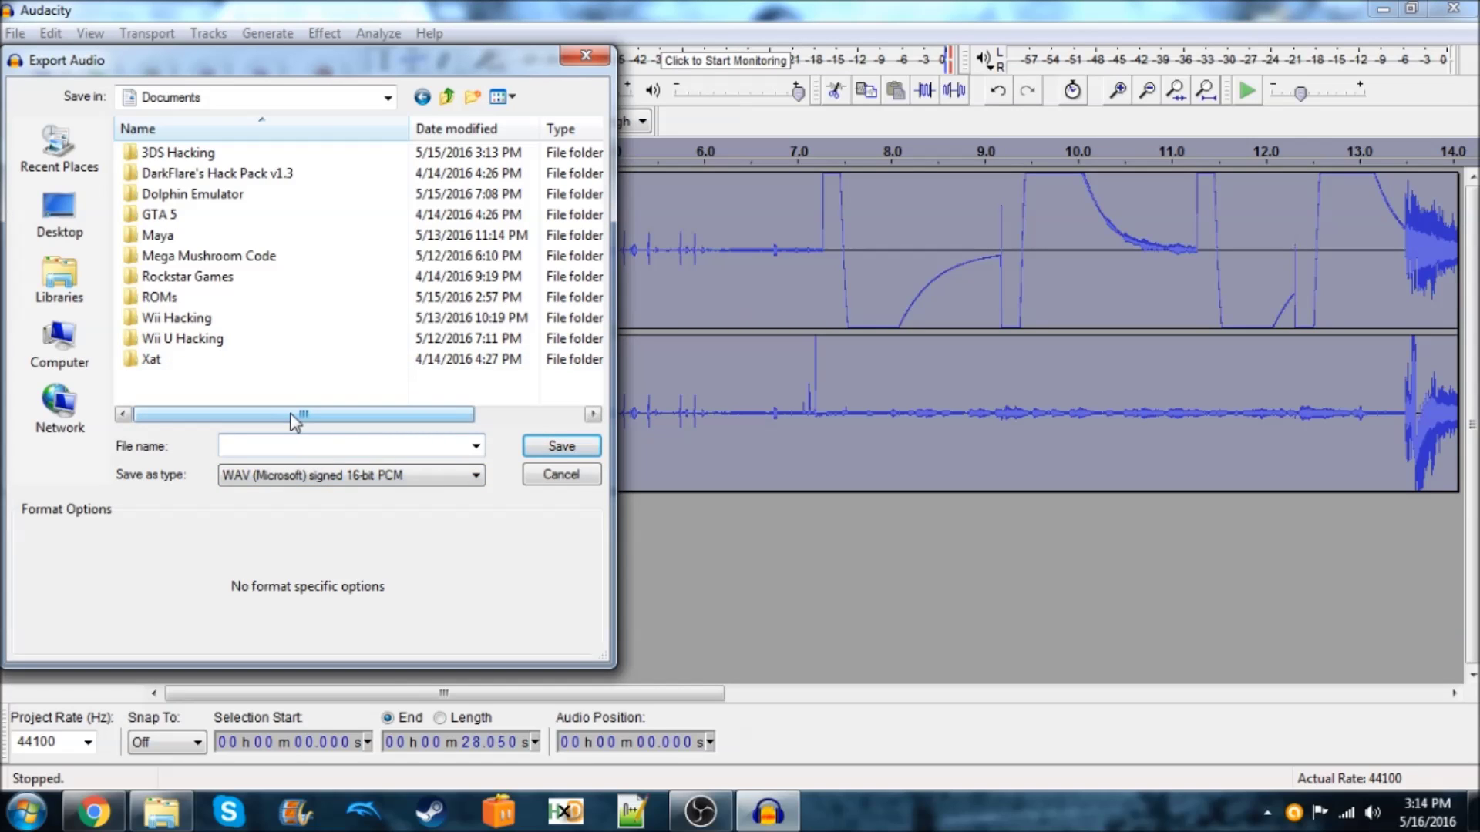
type("3DS Audio")
key("Return")
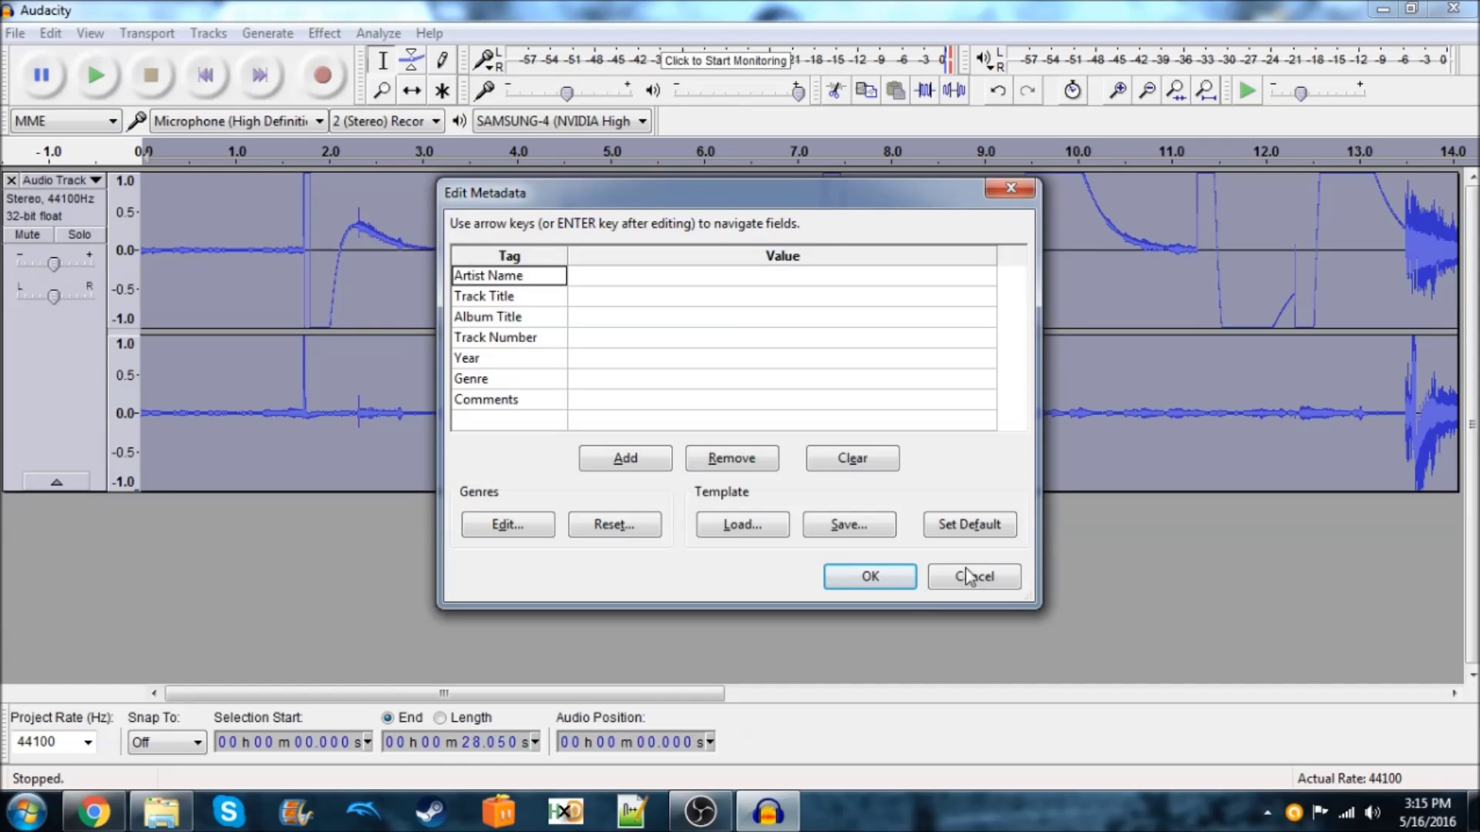
left_click(831, 586)
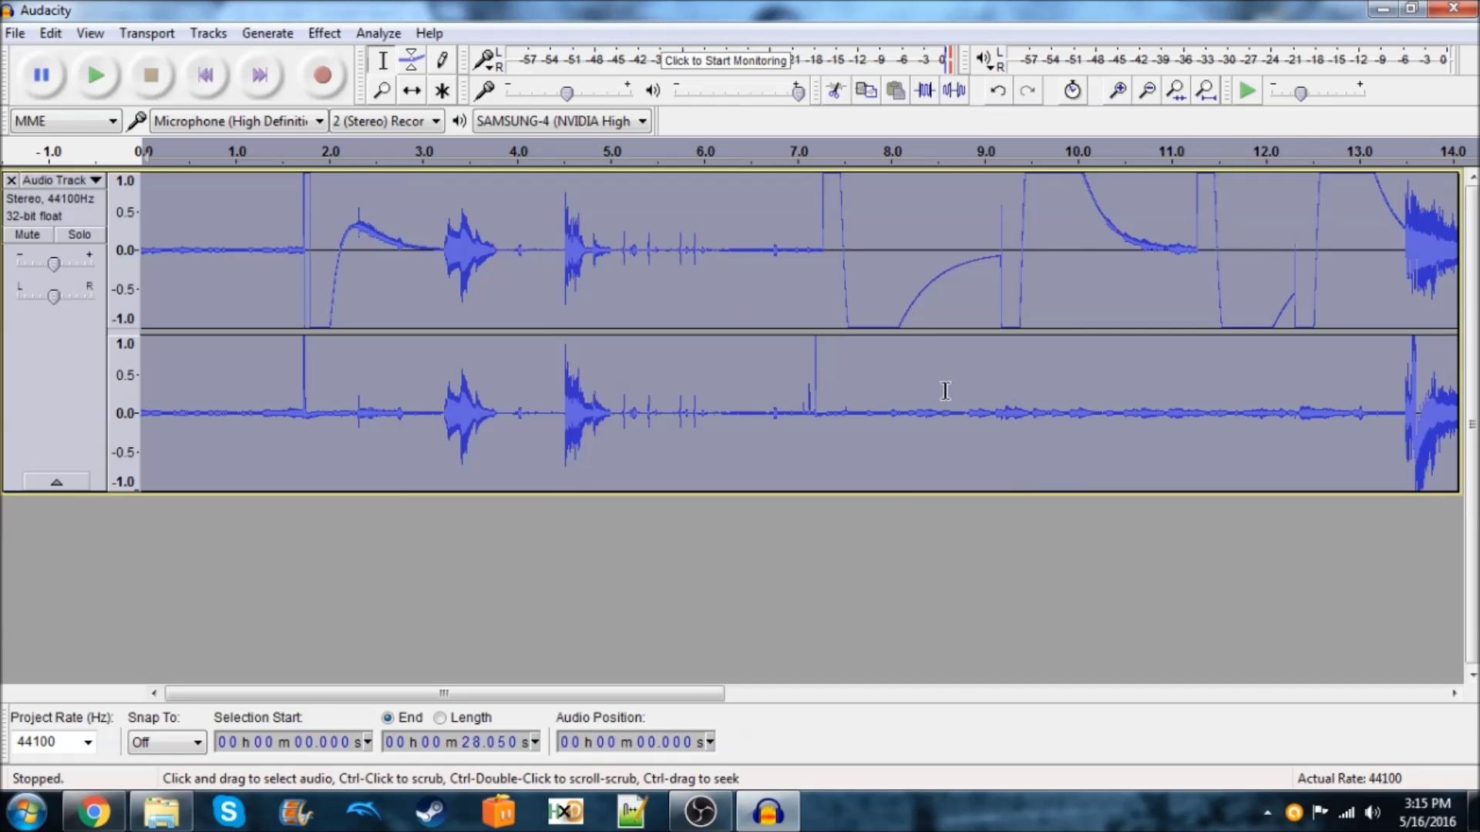
Open '3DS Audio' from the Documents library to play it in Windows Media Player
left_click(162, 811)
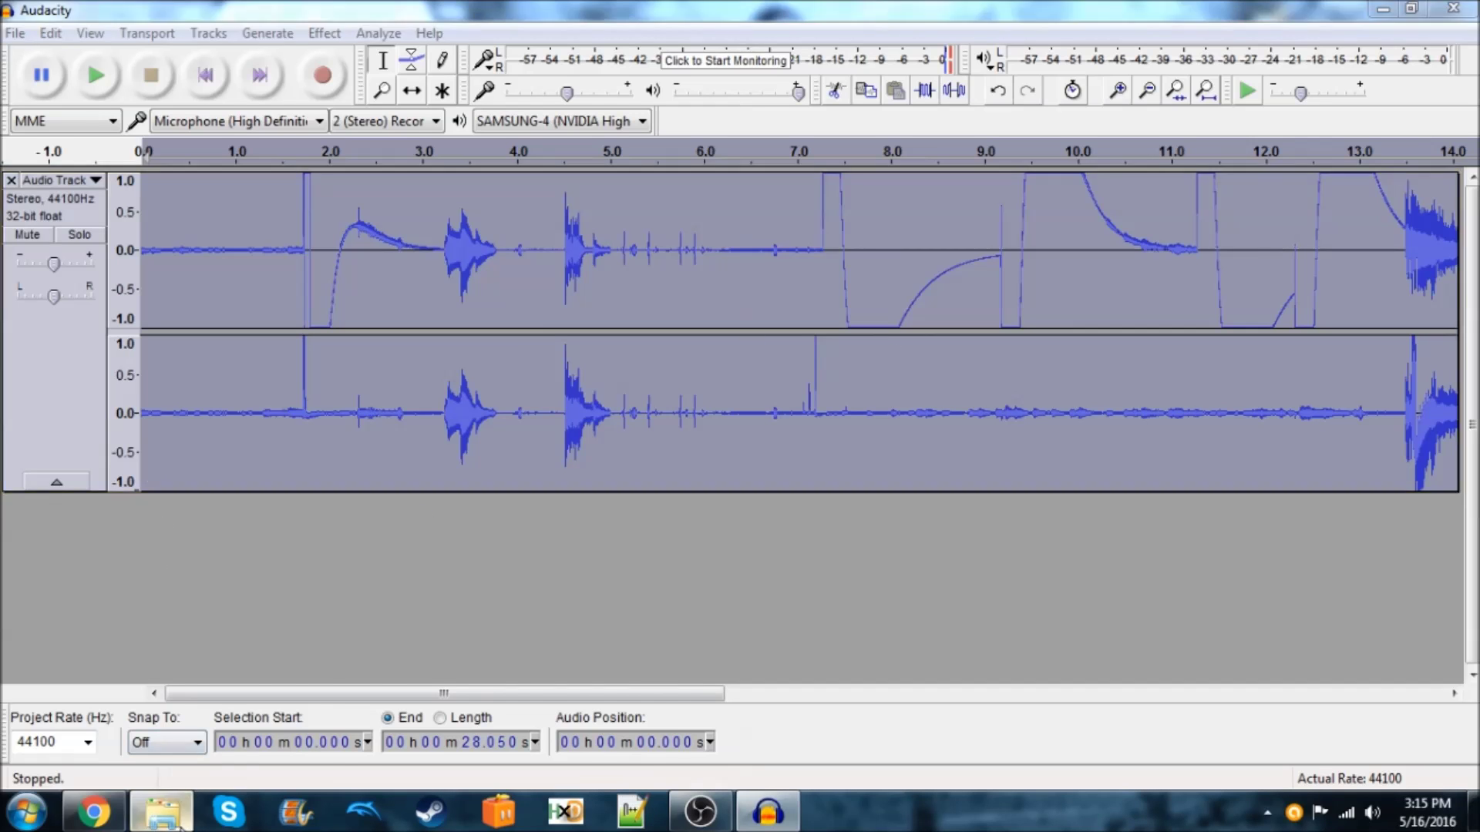
left_click(123, 254)
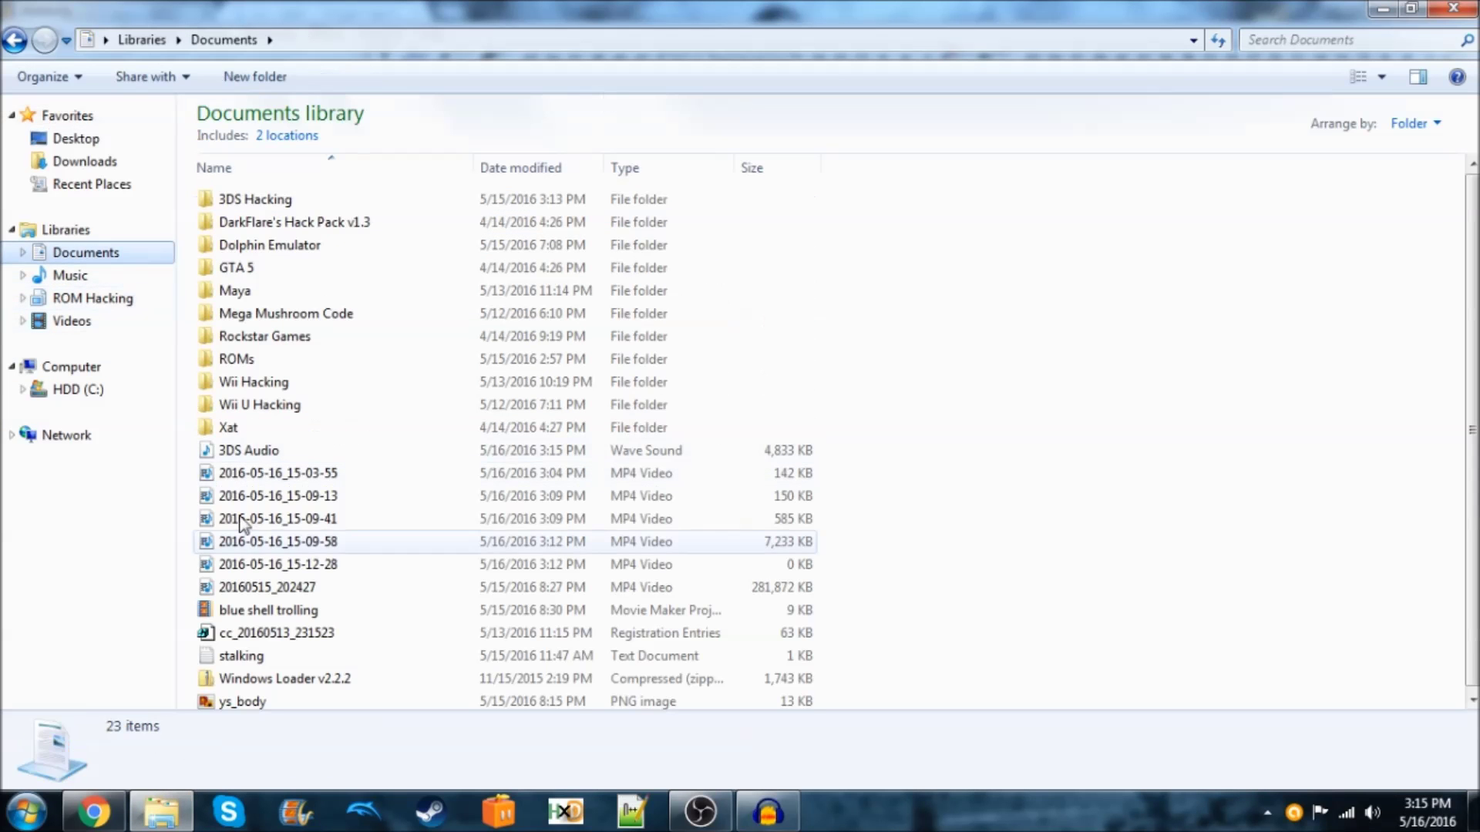
left_click(277, 455)
double_click(277, 453)
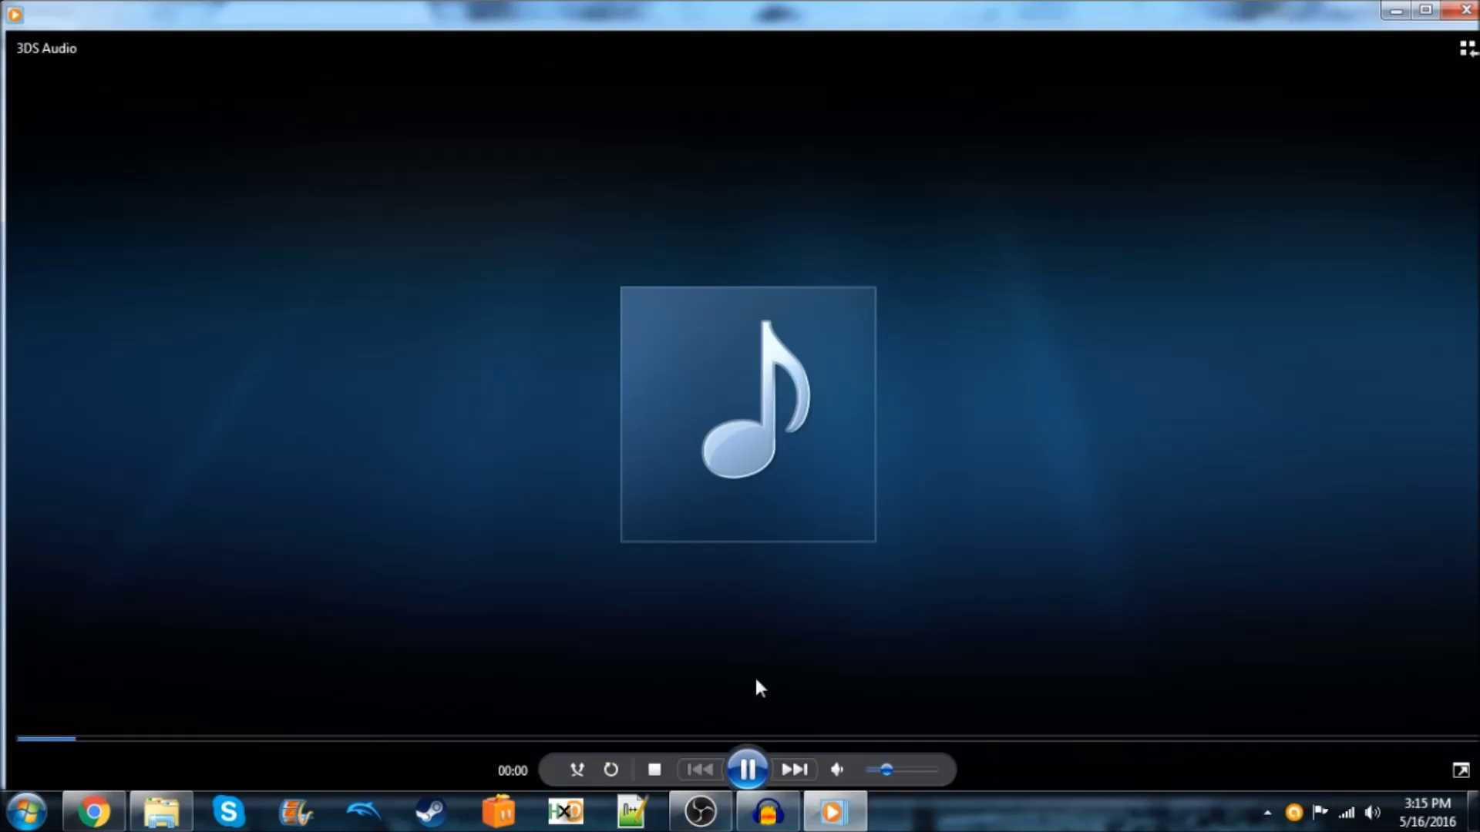
Raise the volume to maximum, pause at 00:10, maximize the player and rewind to 00:00
left_click_drag(907, 775, 955, 775)
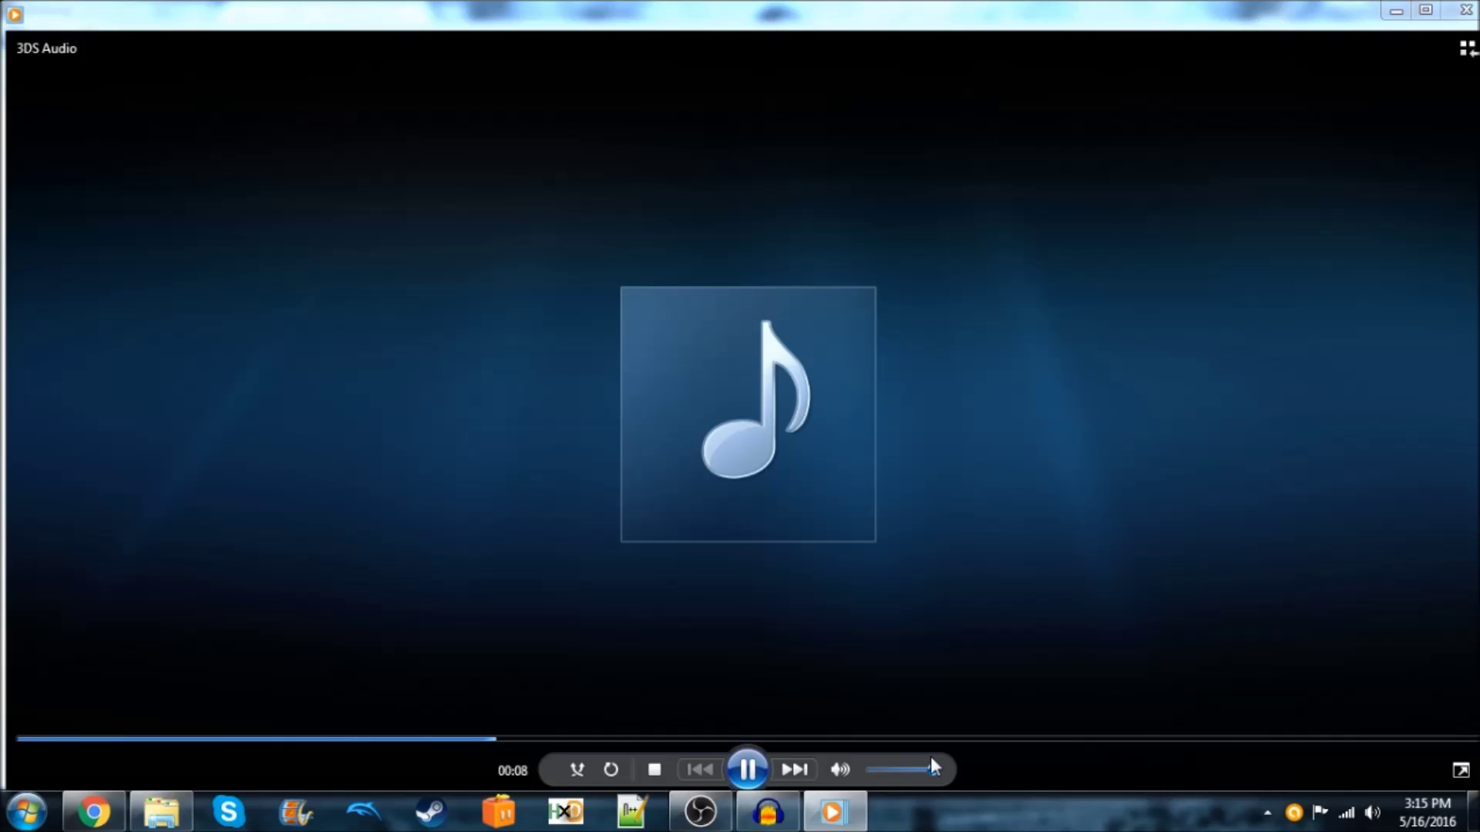
left_click(759, 767)
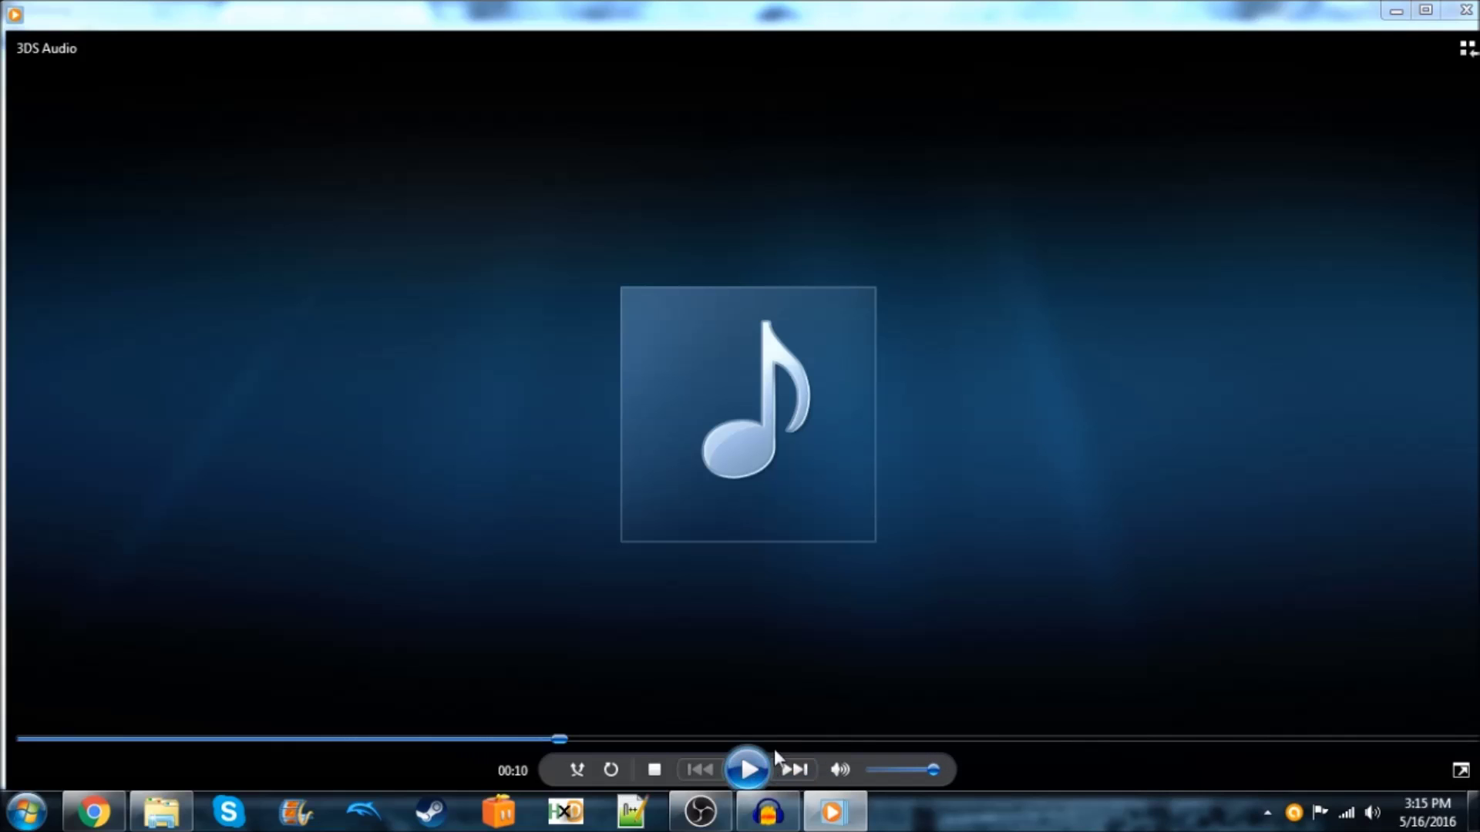
left_click(1425, 10)
left_click_drag(401, 730, 1, 728)
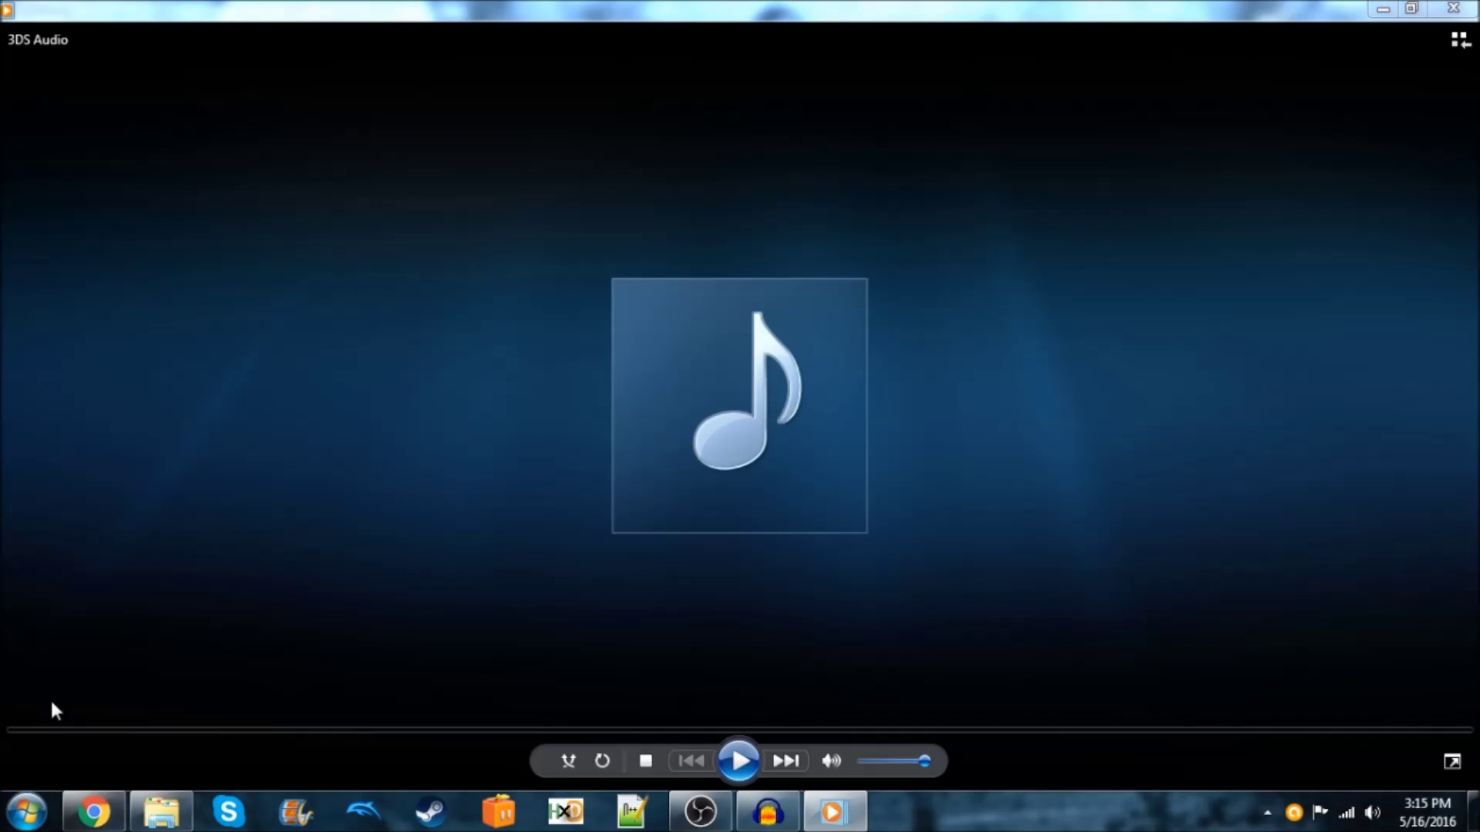
Play '3DS Audio' from the beginning, briefly switching to OBS and back while it plays
left_click(759, 767)
left_click(708, 816)
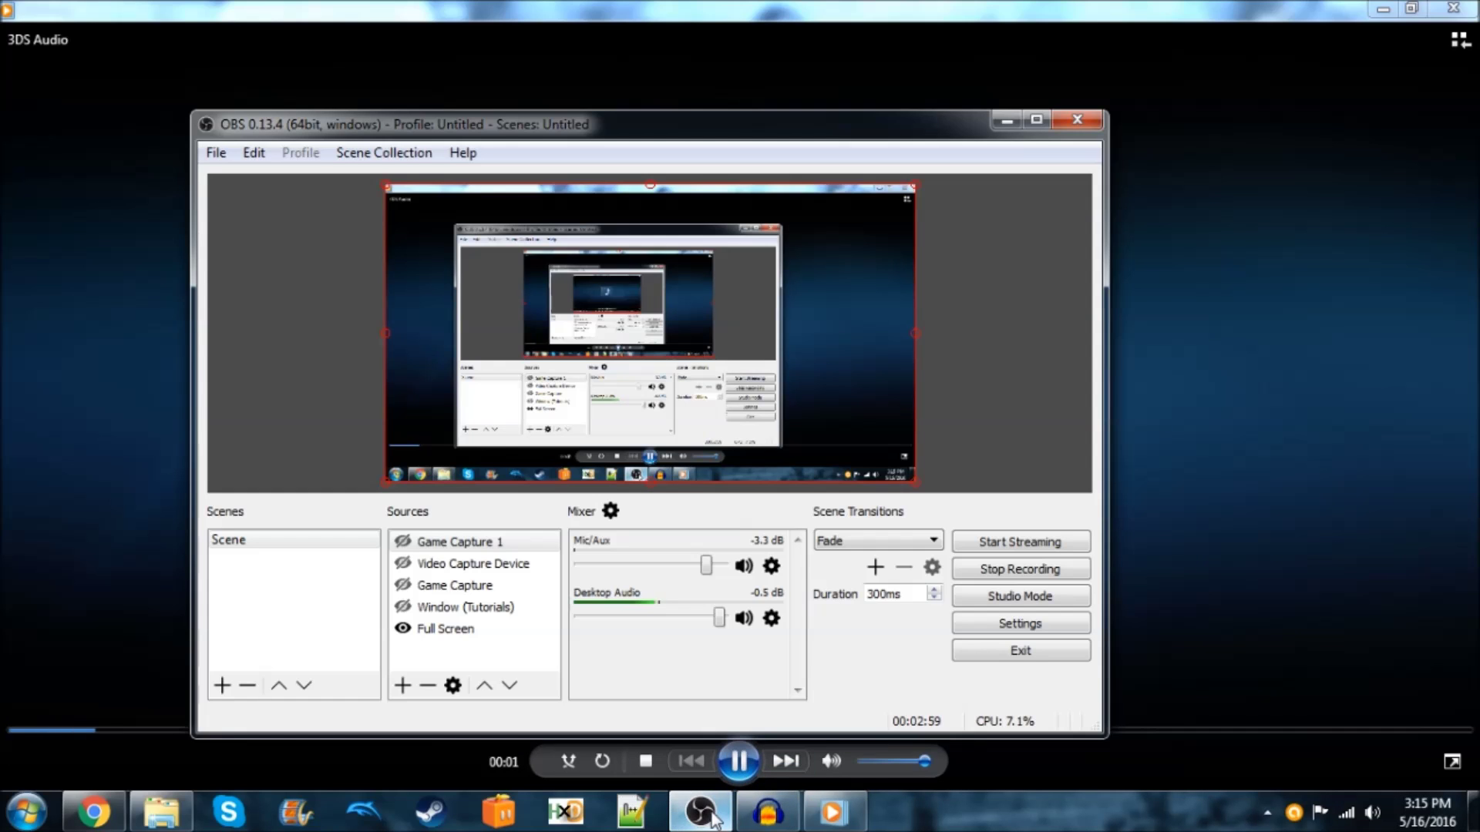
left_click(668, 9)
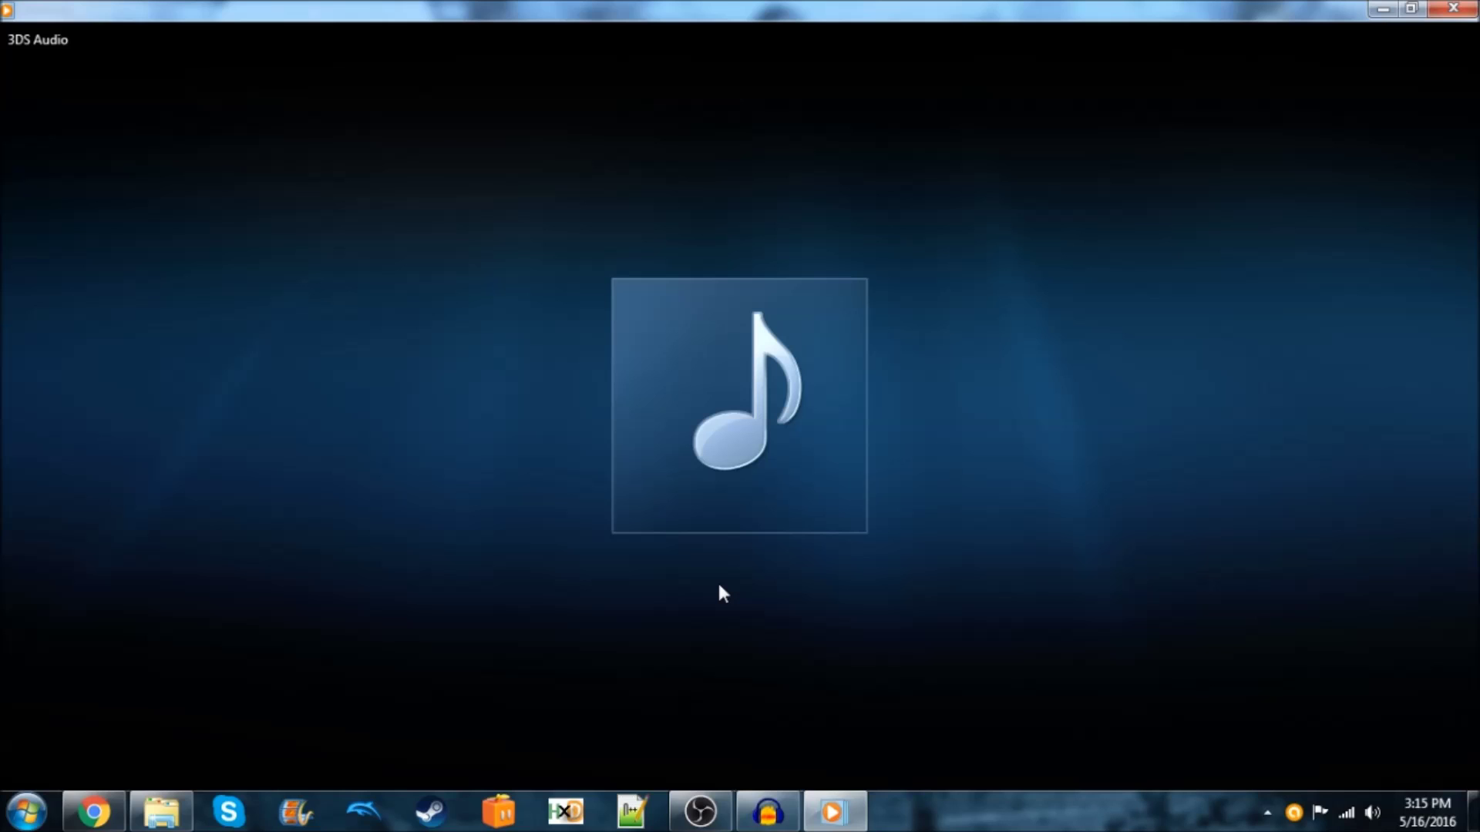
right_click(718, 587)
left_click(524, 558)
mouse_move(624, 593)
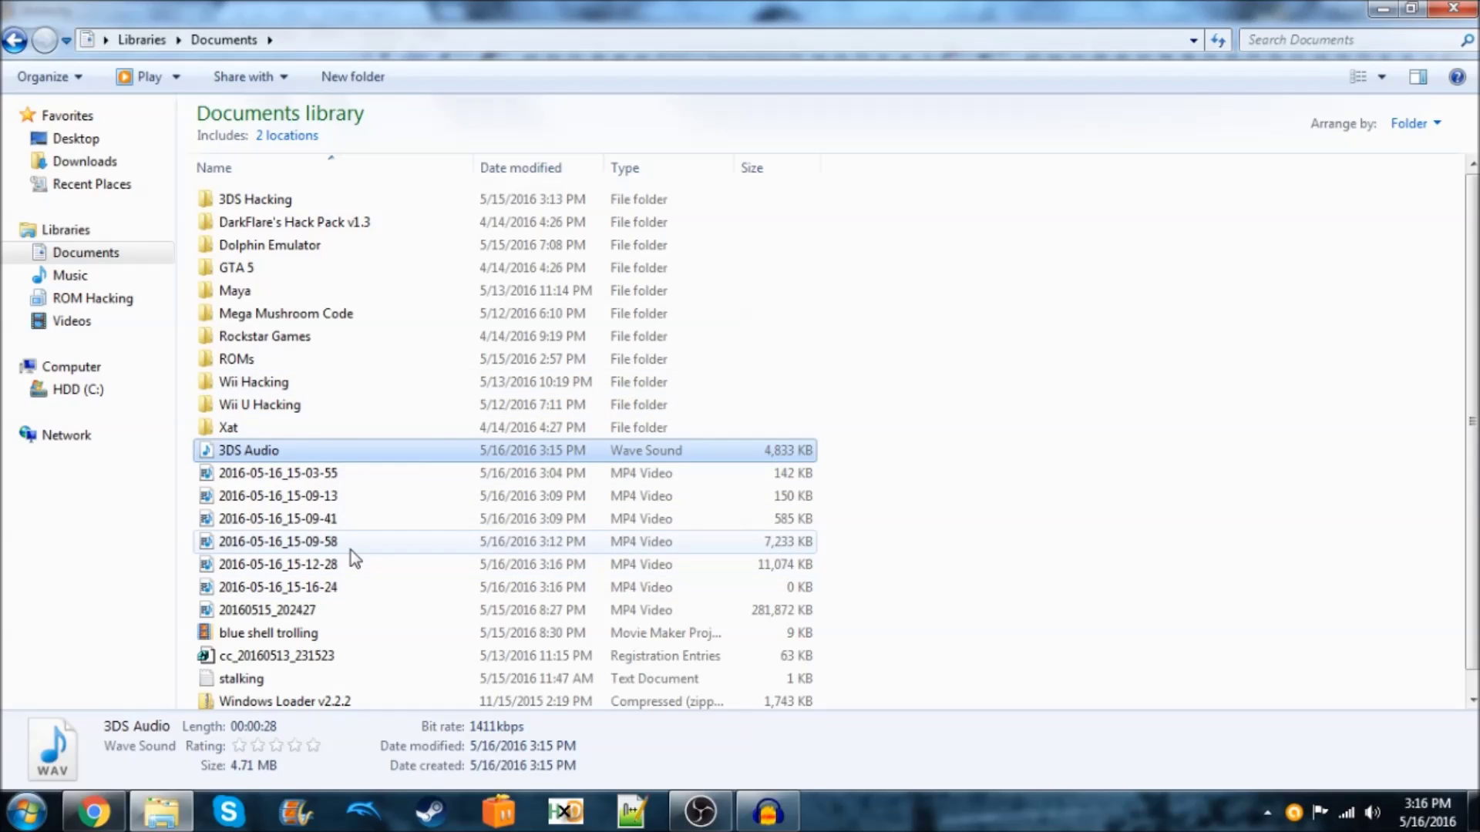
mouse_move(367, 609)
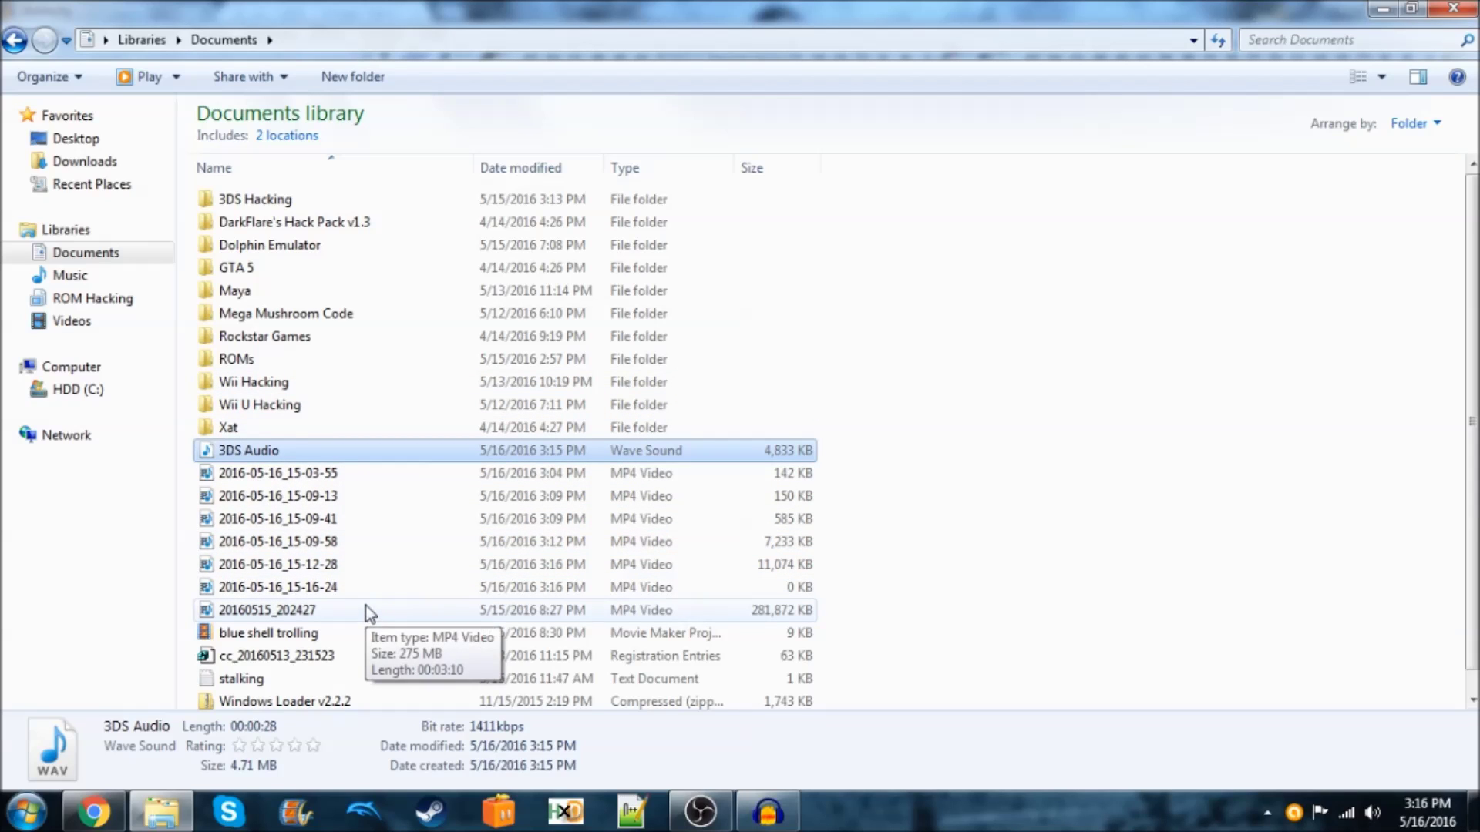